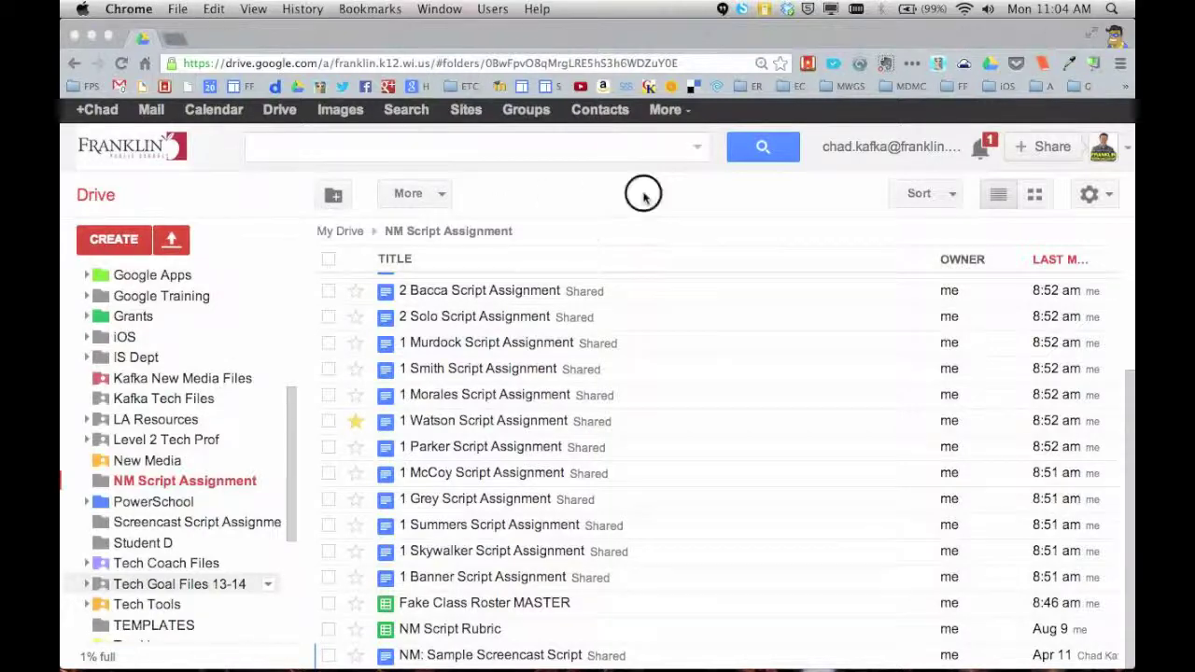
- Look through the files in the NM Script Assignment folder and open the NM Script Rubric spreadsheet
click(643, 193)
scroll(448, 373, up, 5)
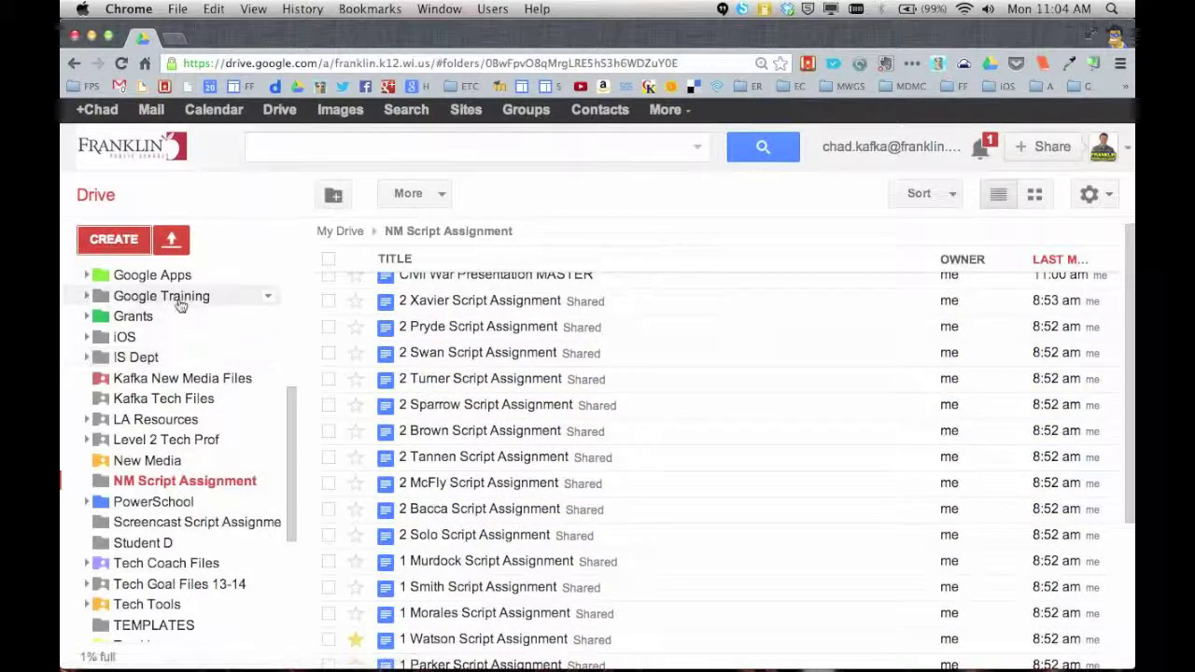
scroll(472, 374, down, 2)
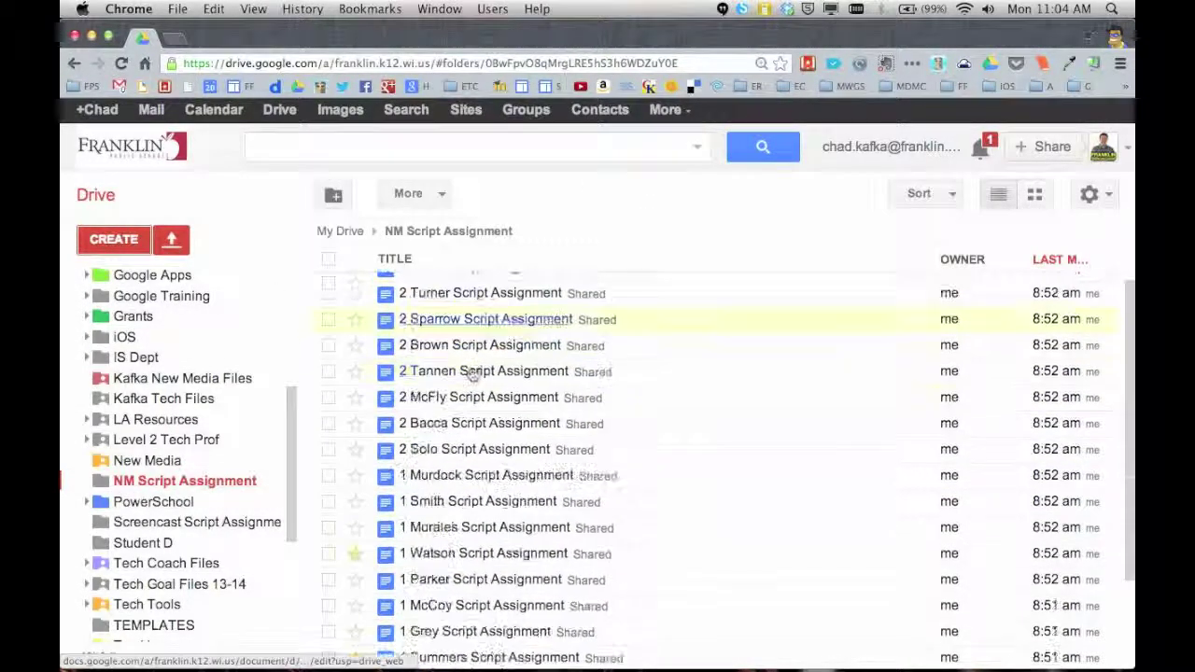
scroll(474, 373, down, 3)
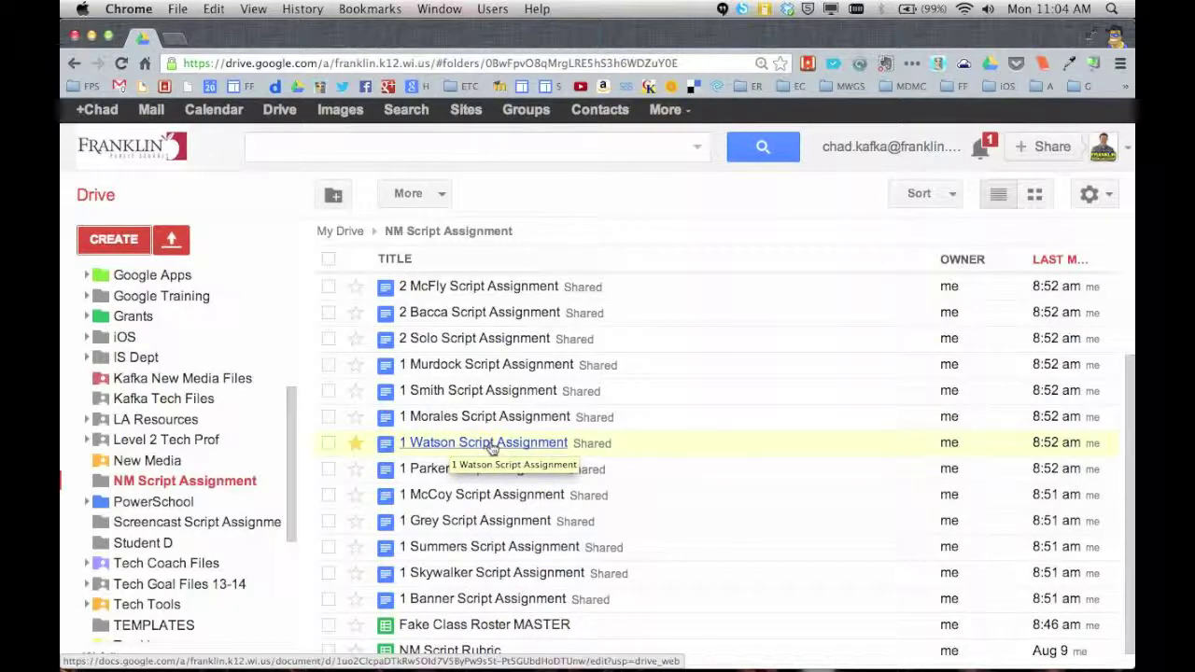
scroll(490, 450, down, 1)
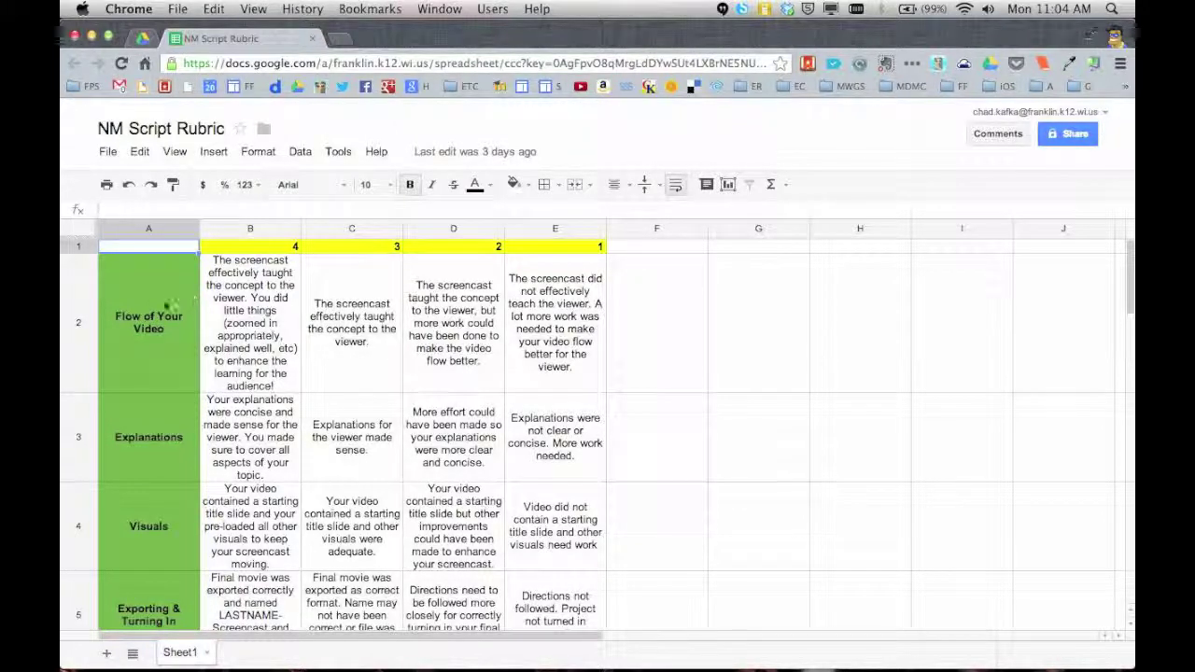
- Examine the rubric's layout, including the blank cell A1 and the score headings in columns B to E of row 1
click(195, 313)
click(243, 312)
click(321, 313)
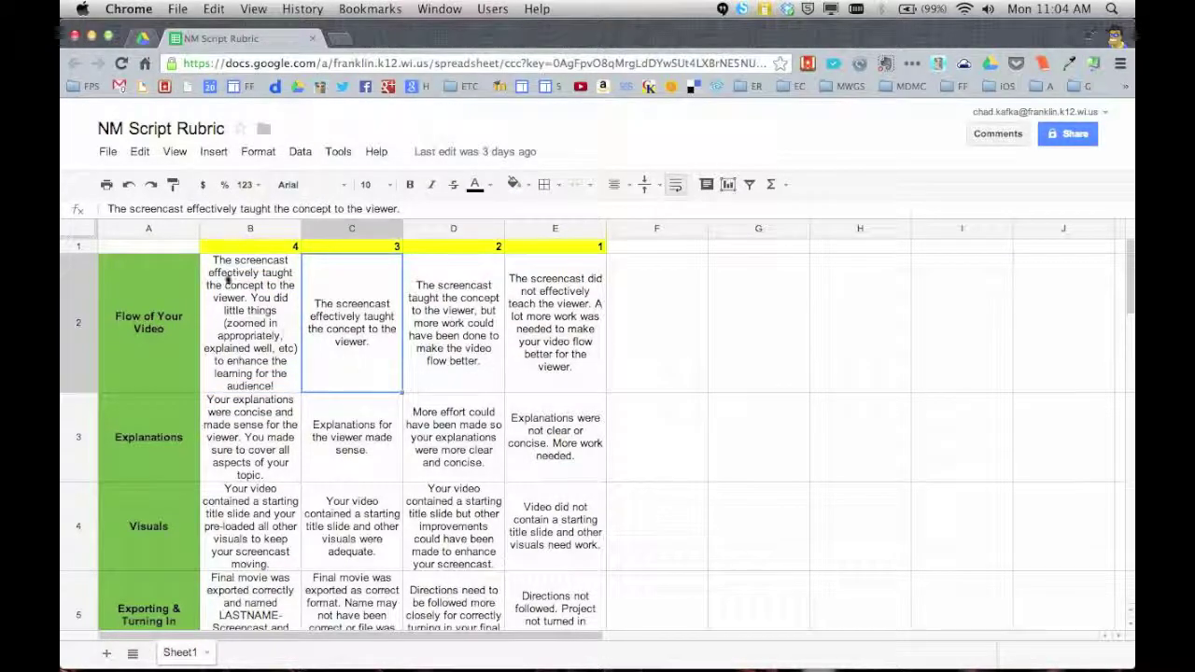
click(148, 245)
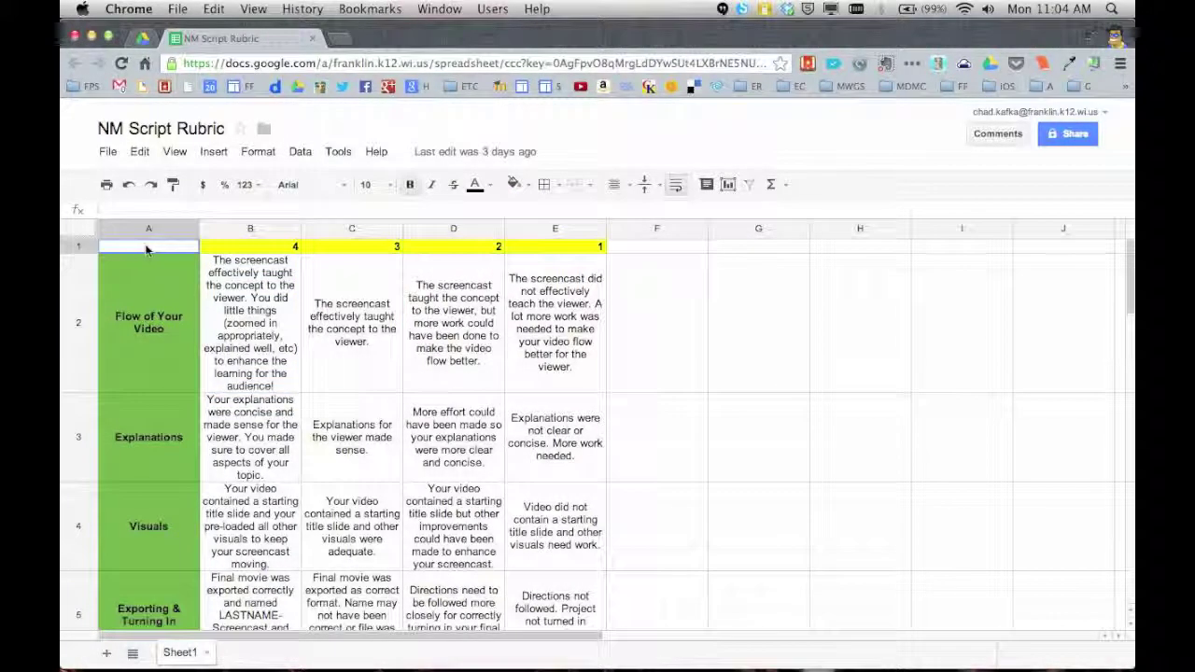
click(251, 250)
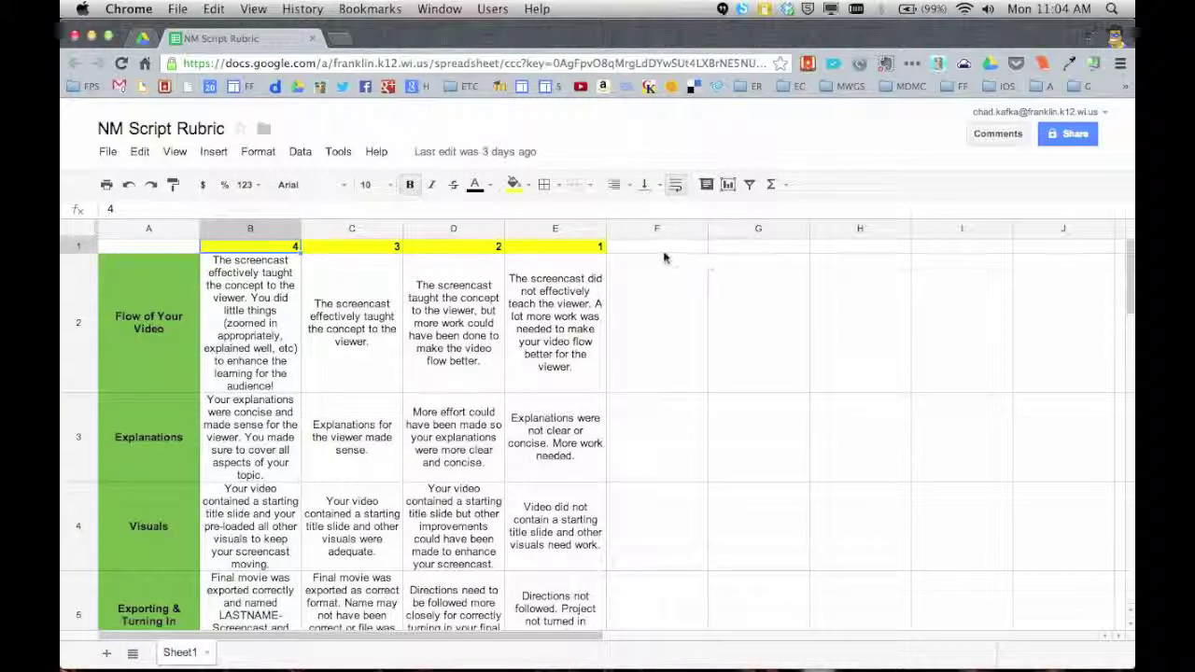
click(355, 249)
click(486, 248)
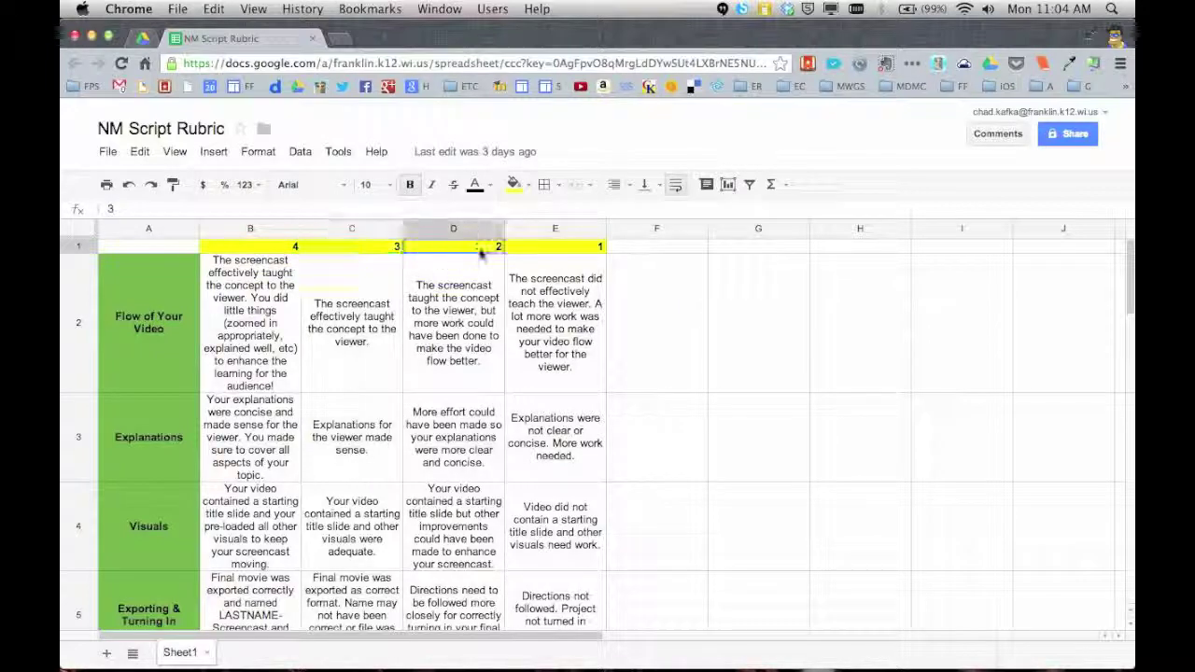
click(574, 249)
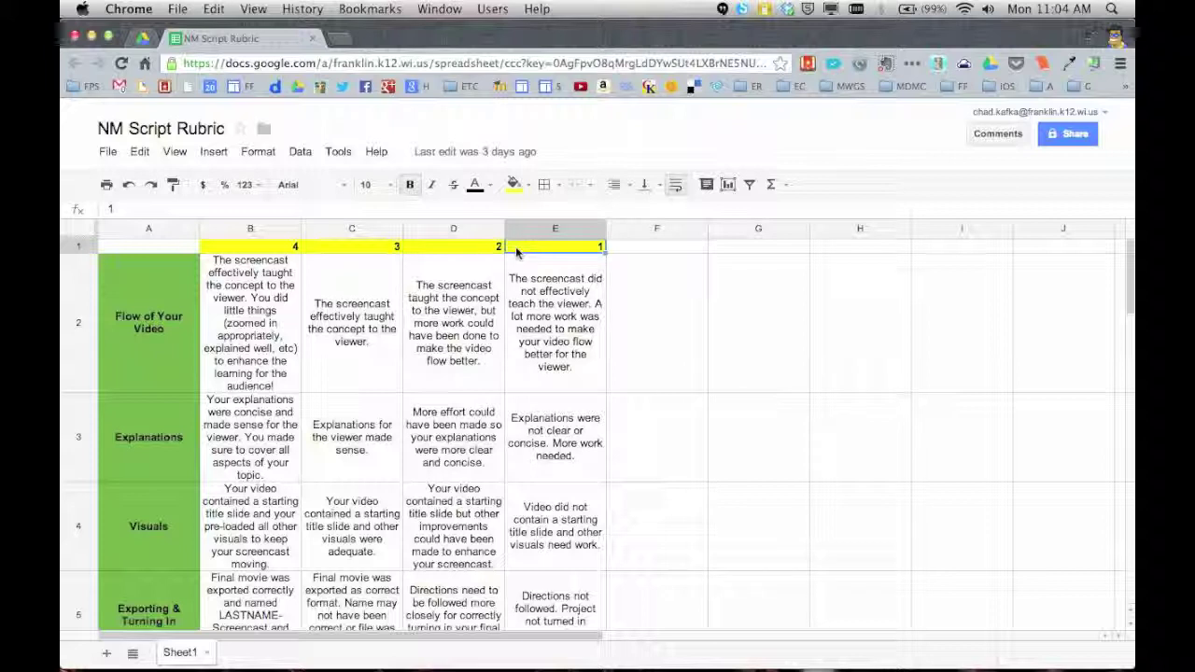
- Examine the skill categories in column A, from Flow of Your Video to Exporting & Turning In
click(177, 318)
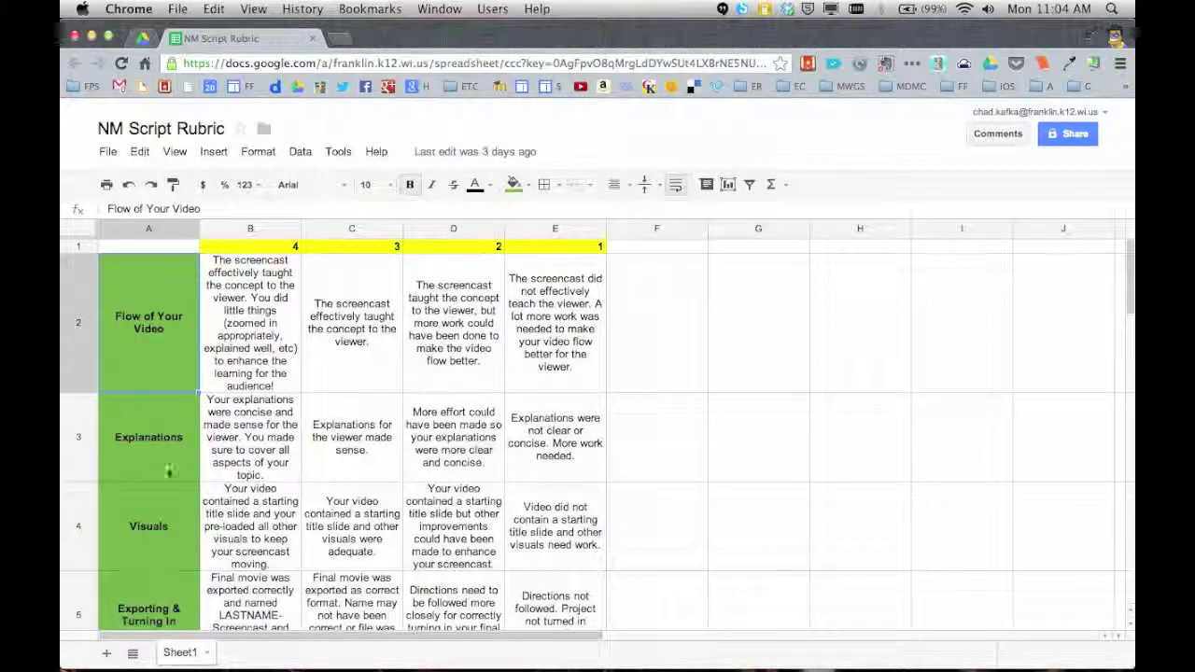
click(172, 446)
click(166, 529)
click(161, 613)
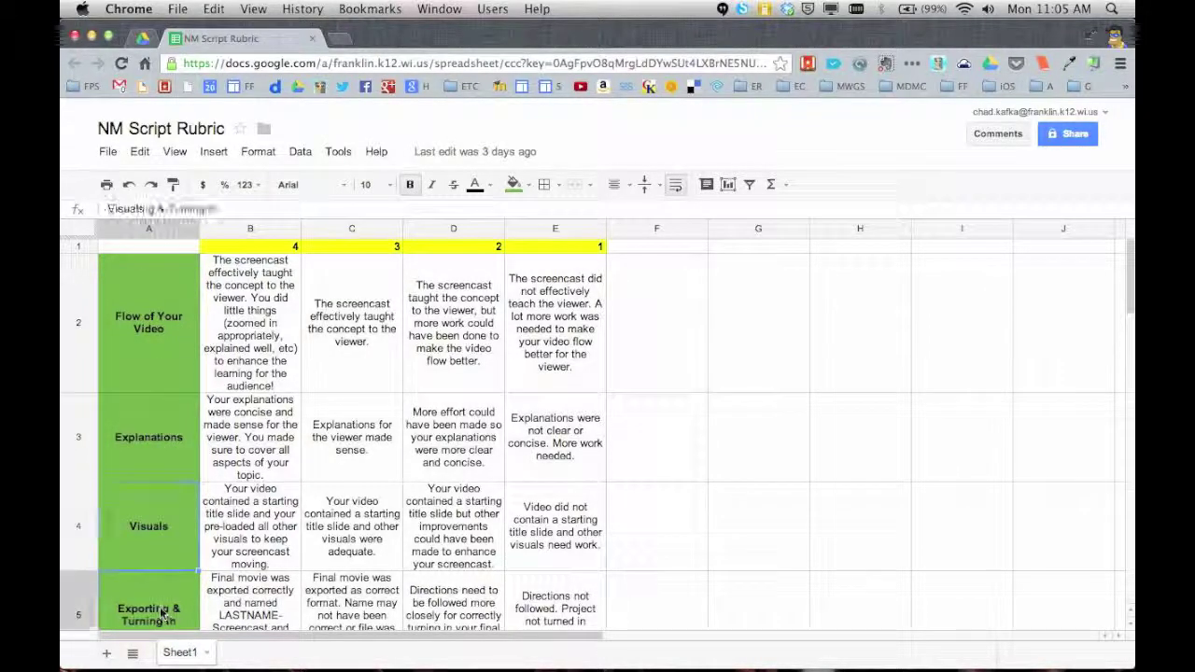
- Examine the performance descriptions for each skill and score level in columns B to E, down to the Overall row
click(261, 371)
click(353, 358)
click(446, 351)
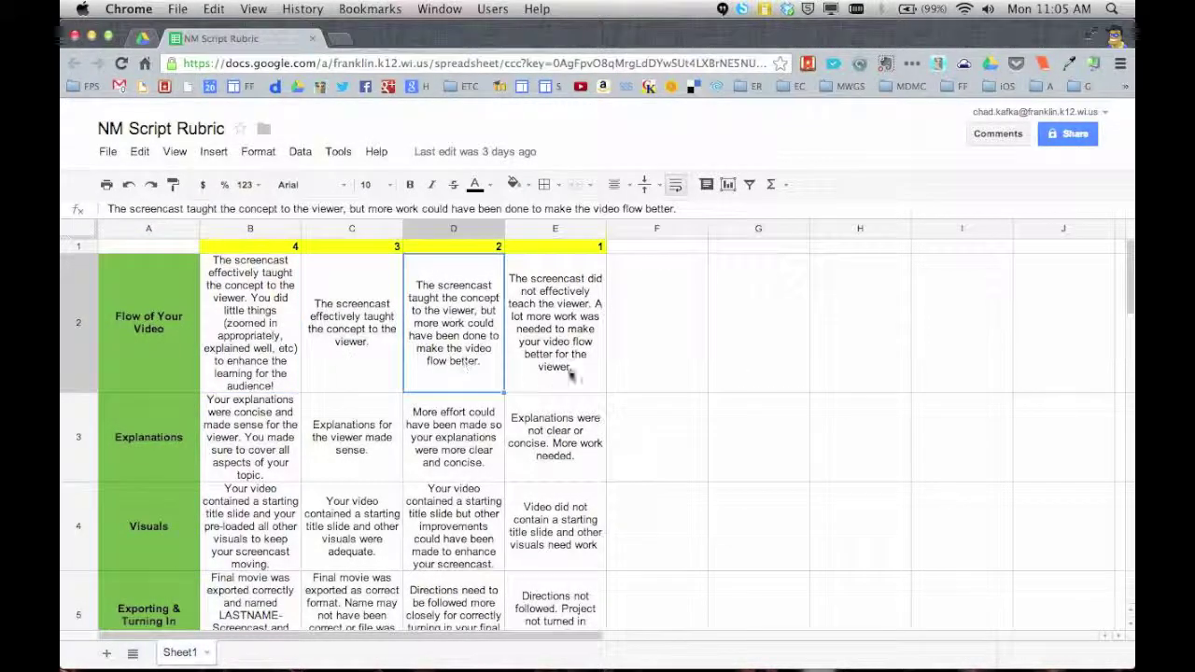
click(566, 377)
click(440, 435)
click(370, 458)
click(362, 529)
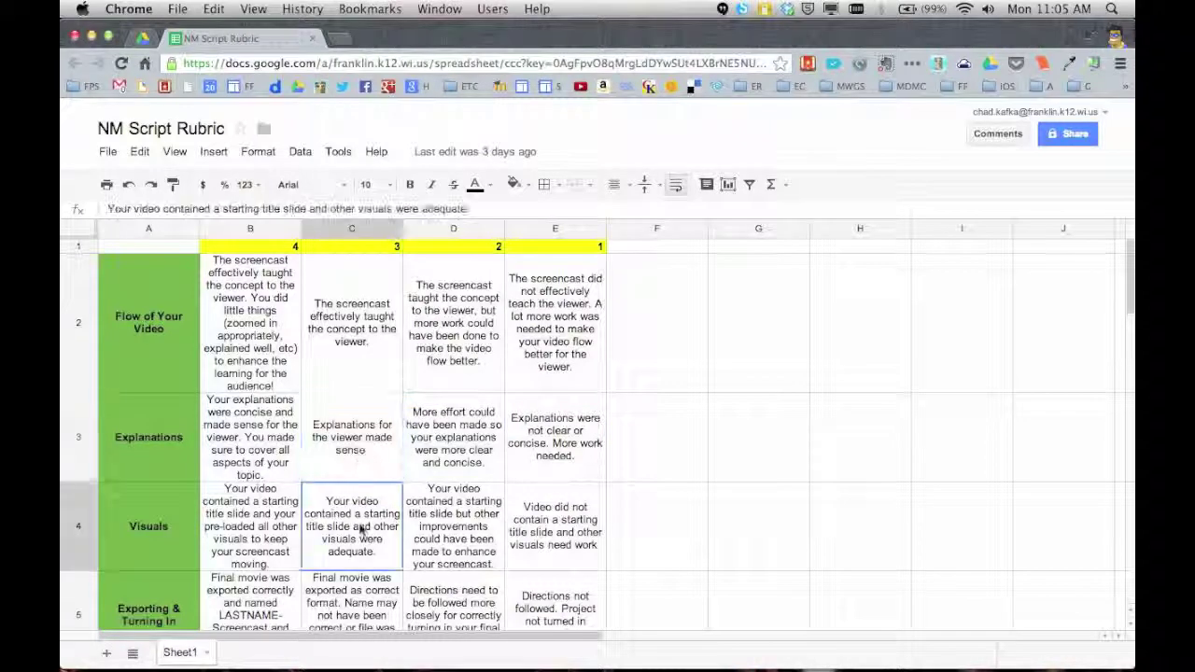
click(440, 523)
click(558, 527)
click(471, 444)
click(342, 387)
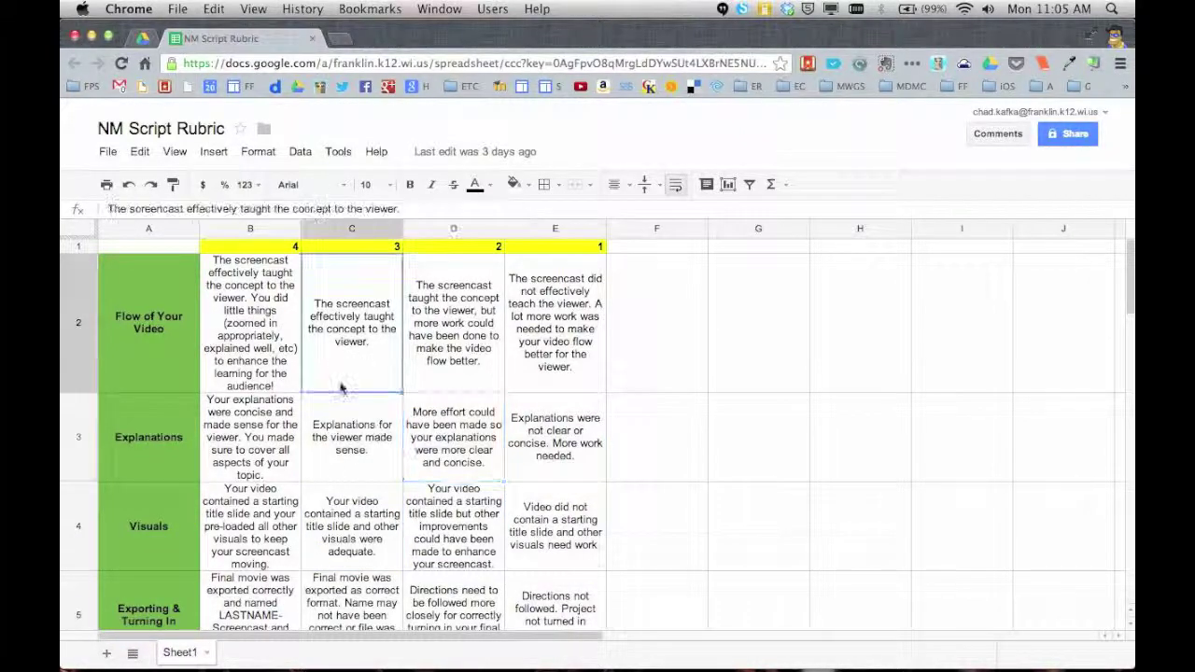
click(364, 434)
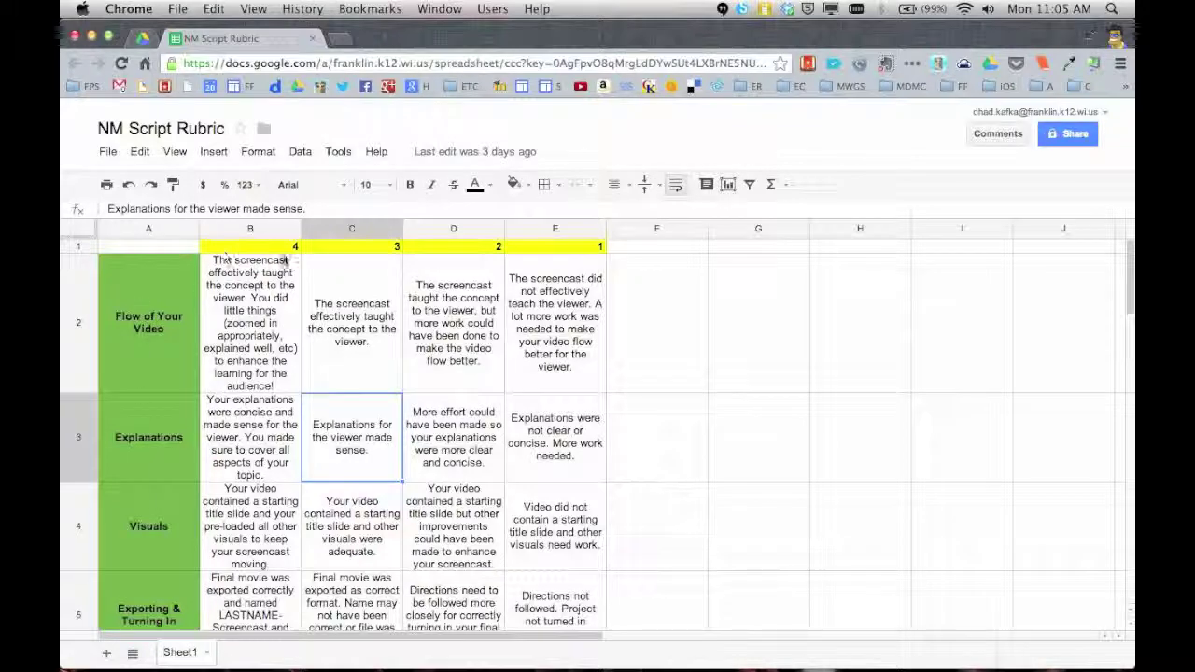
scroll(254, 403, down, 3)
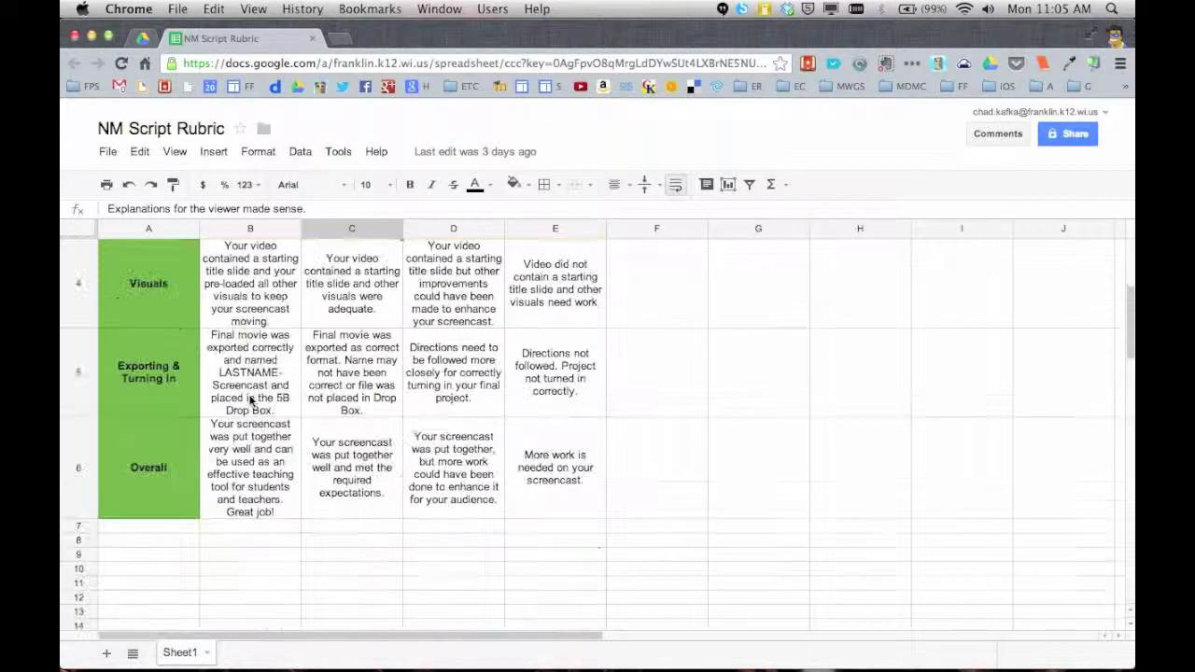
scroll(248, 399, up, 3)
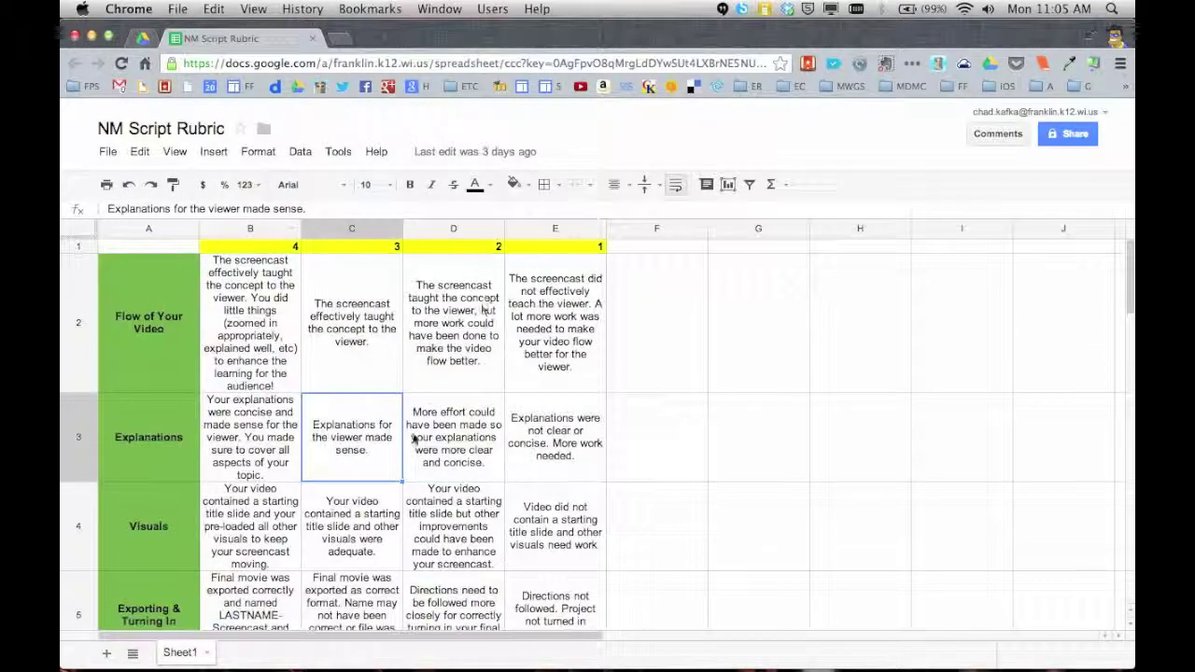
- Close the rubric and open the NM Script ROSTER spreadsheet from the NM Script Assignment folder
click(311, 39)
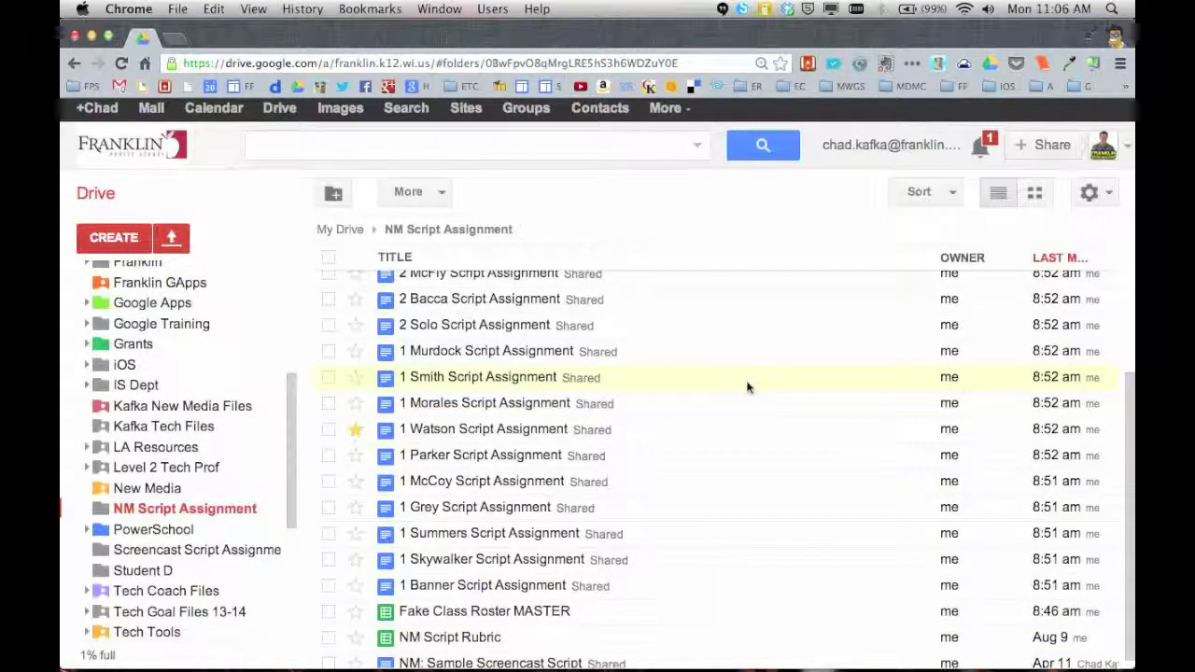
scroll(746, 386, up, 3)
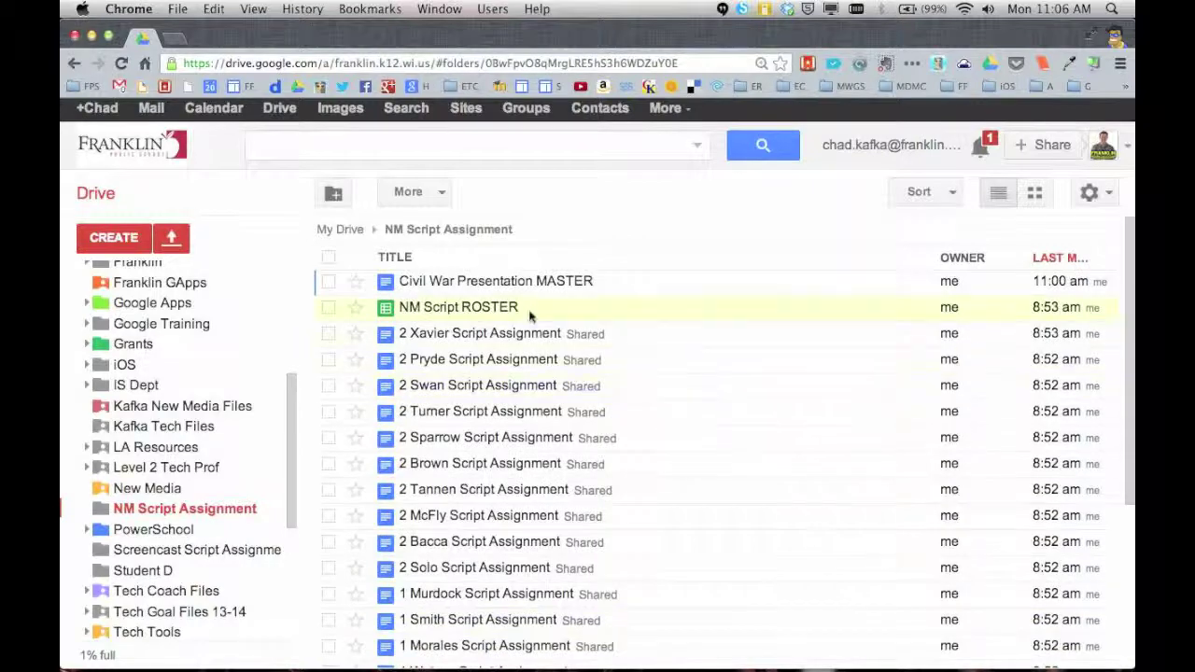
click(474, 309)
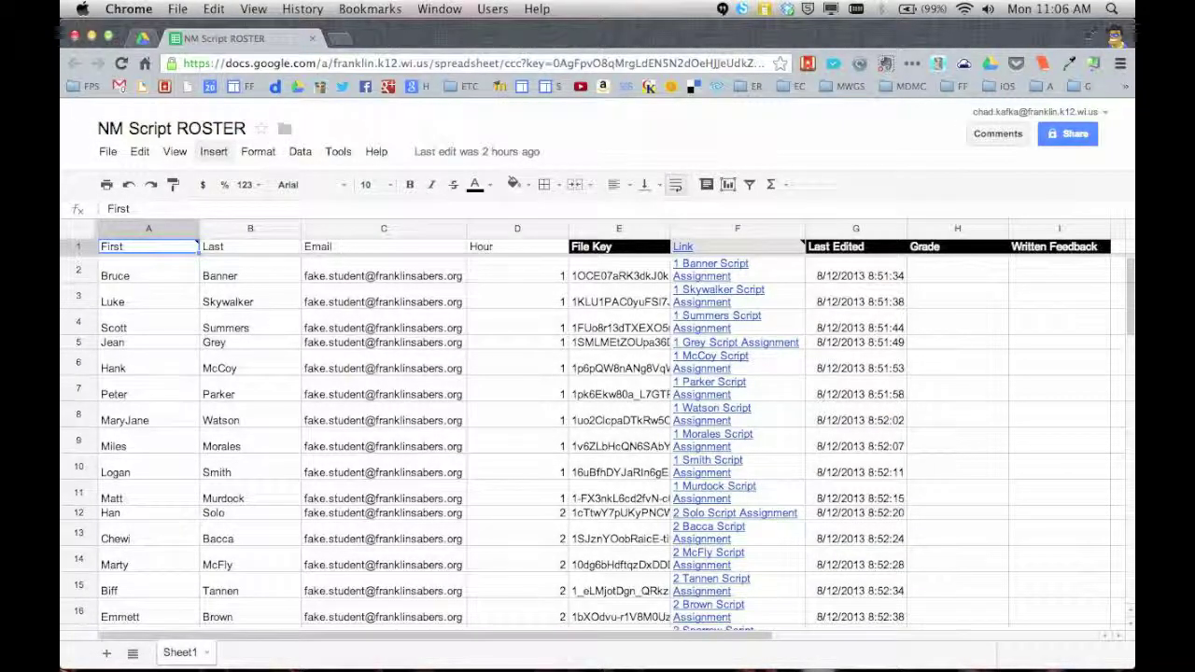
- Enlarge the roster page to 125% and start Doctopus's Attach Goobric command
key(super+equal)
key(super+equal)
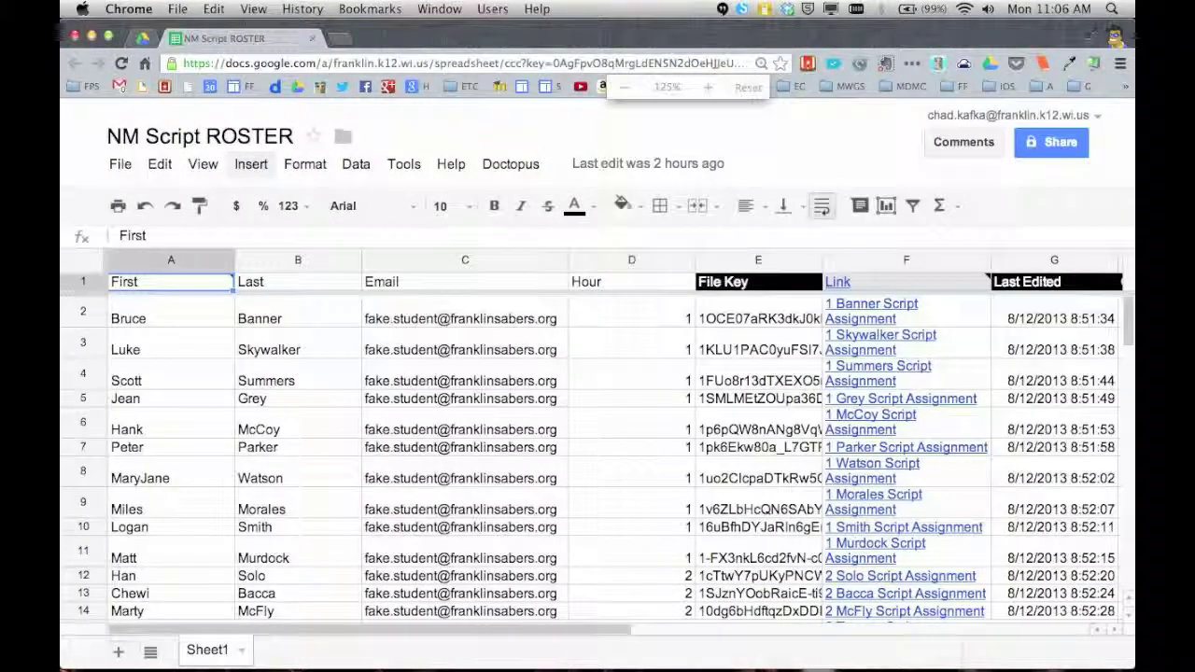
click(512, 166)
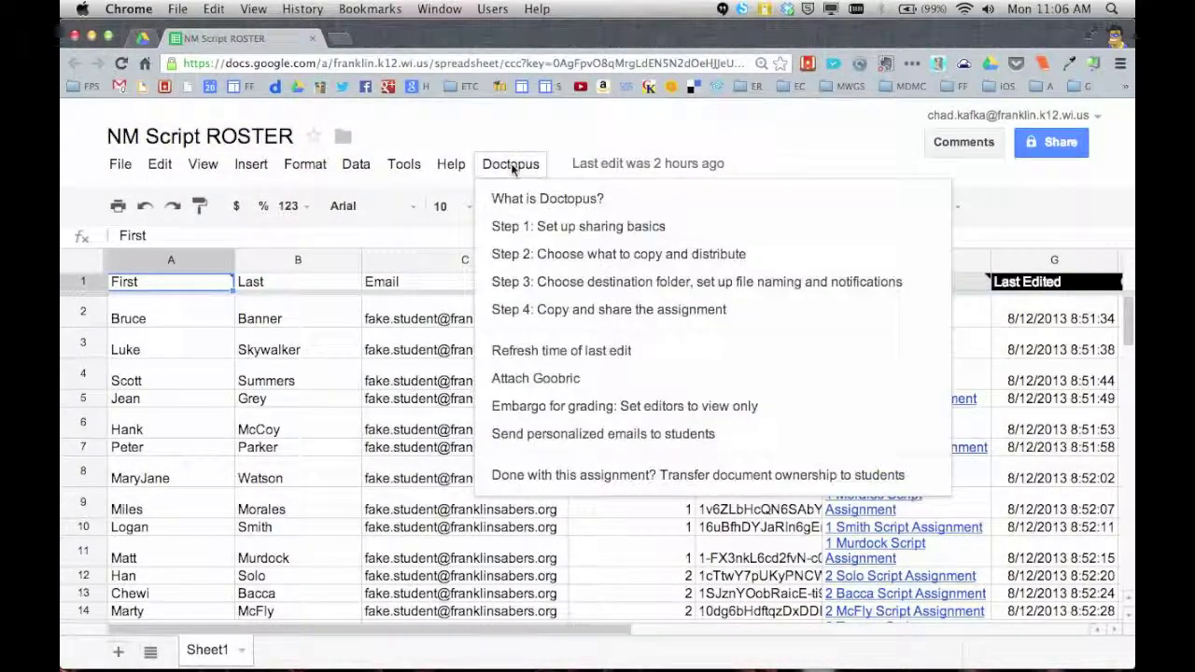
click(551, 384)
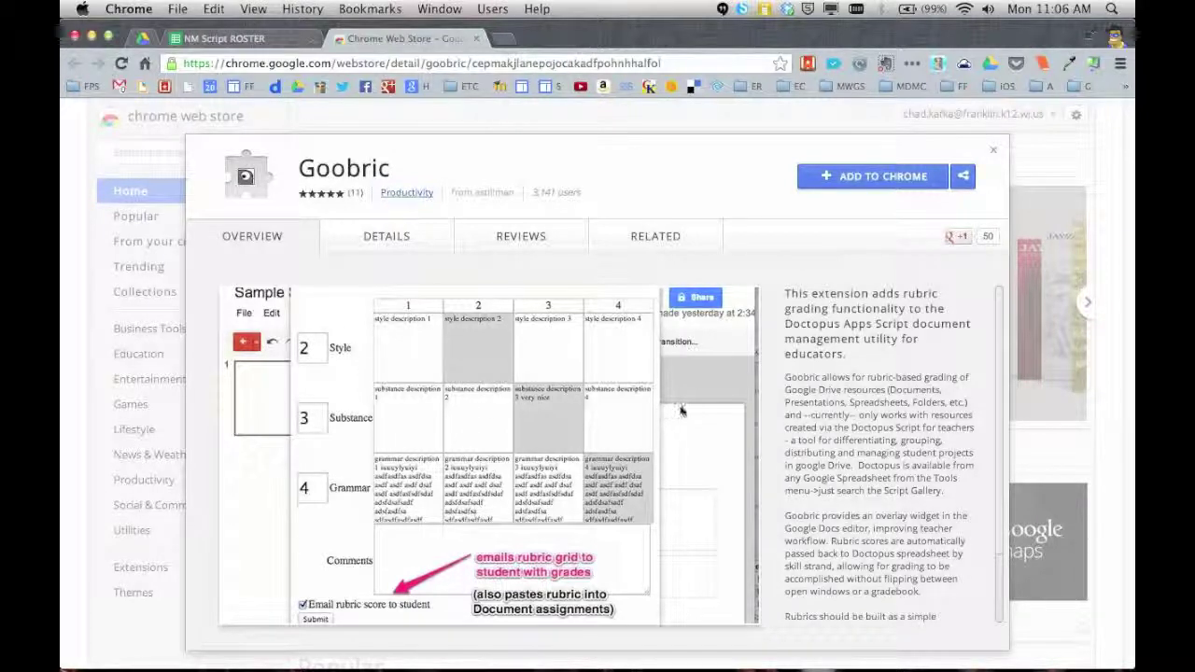
- Add the Goobric extension to Chrome from the Chrome Web Store, and close the store page
click(861, 176)
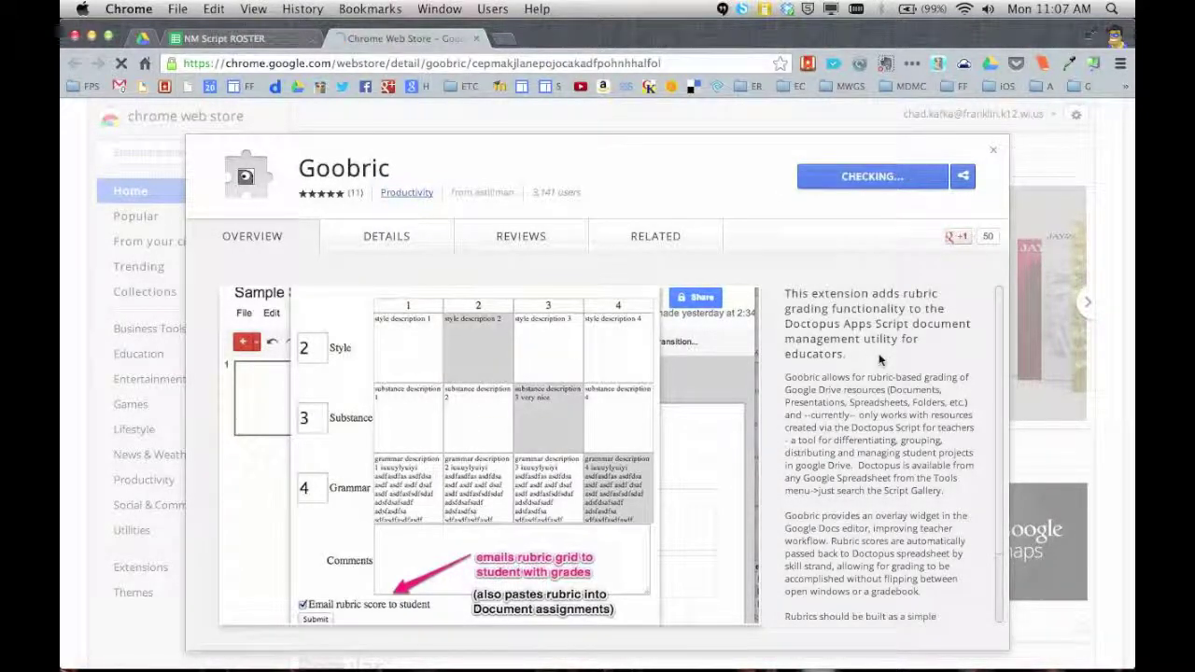
click(746, 203)
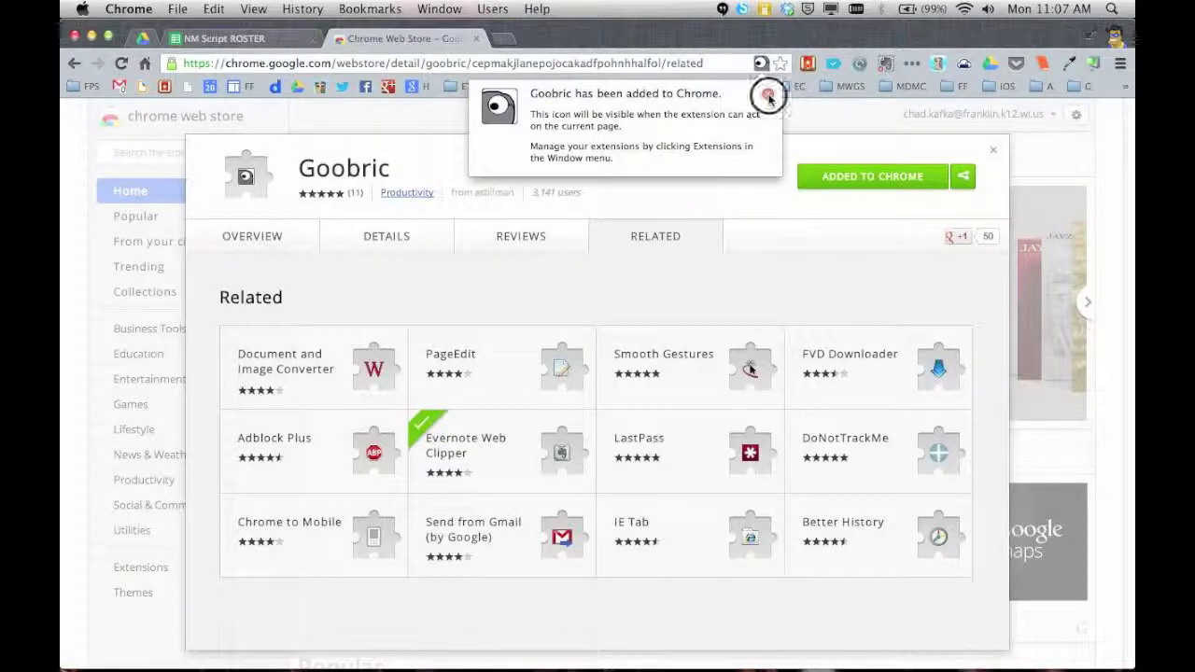
click(993, 150)
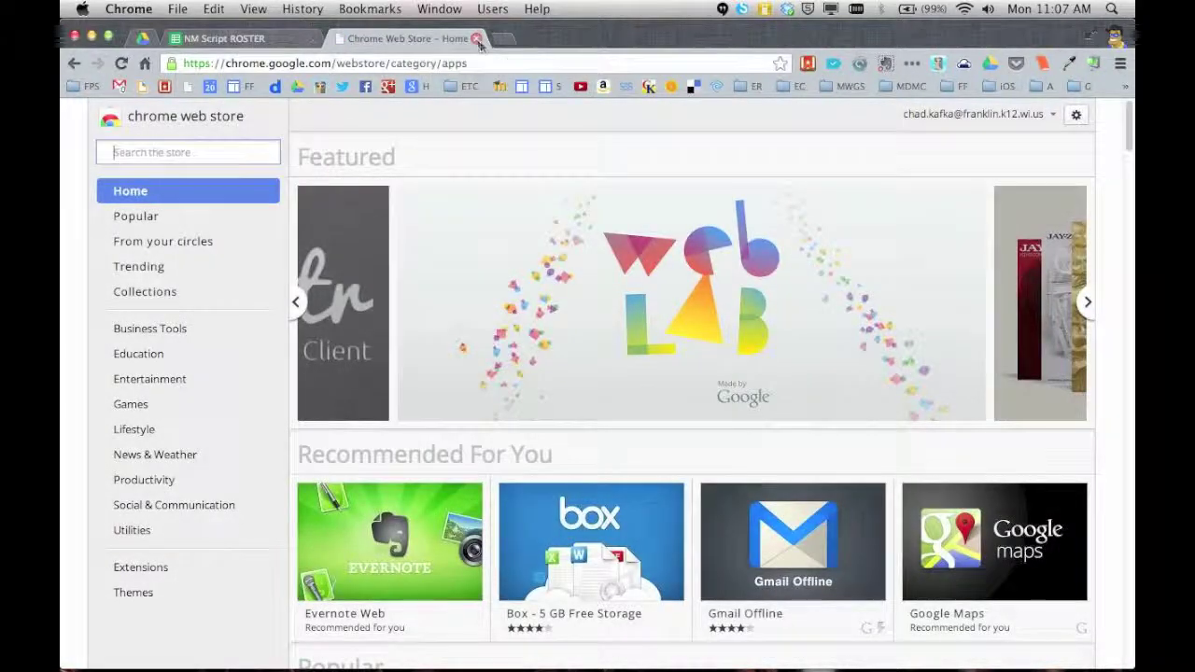
click(476, 38)
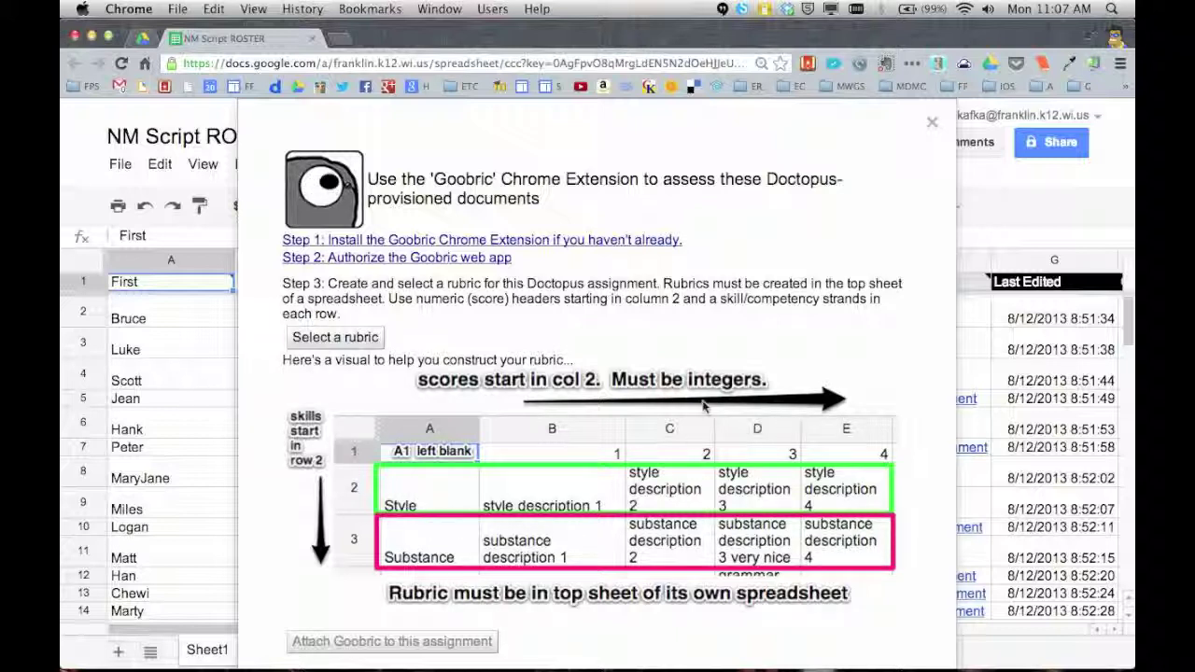
- Search the spreadsheets for "nm" and select NM Script Rubric as the assignment's rubric
click(334, 339)
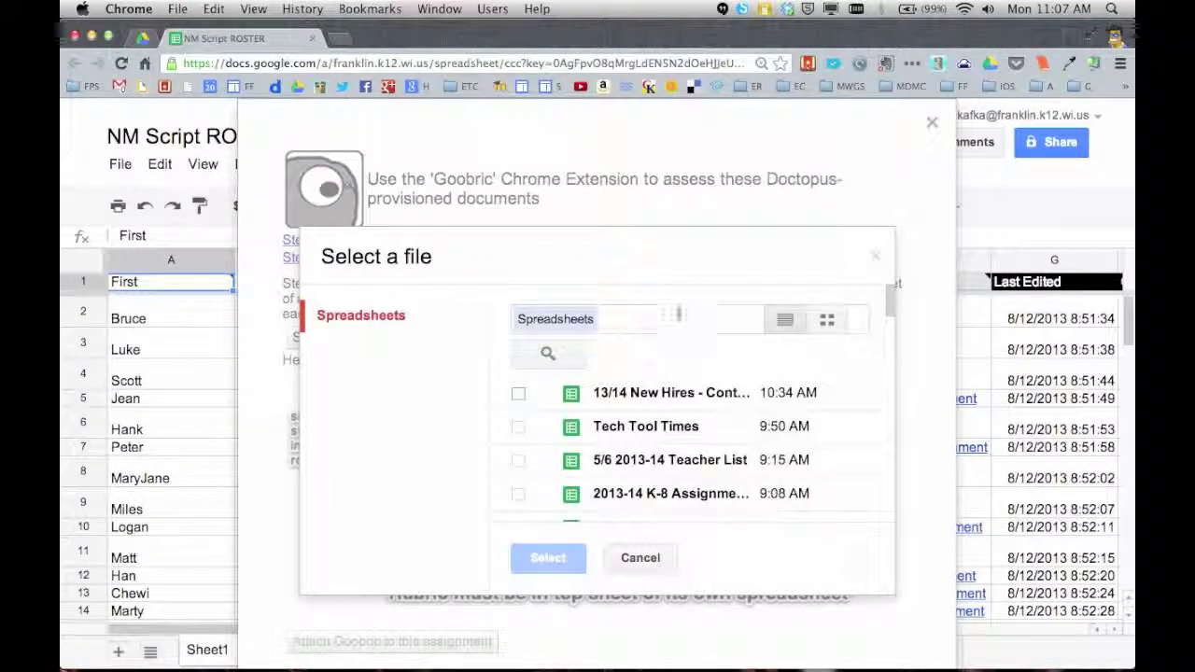
click(658, 320)
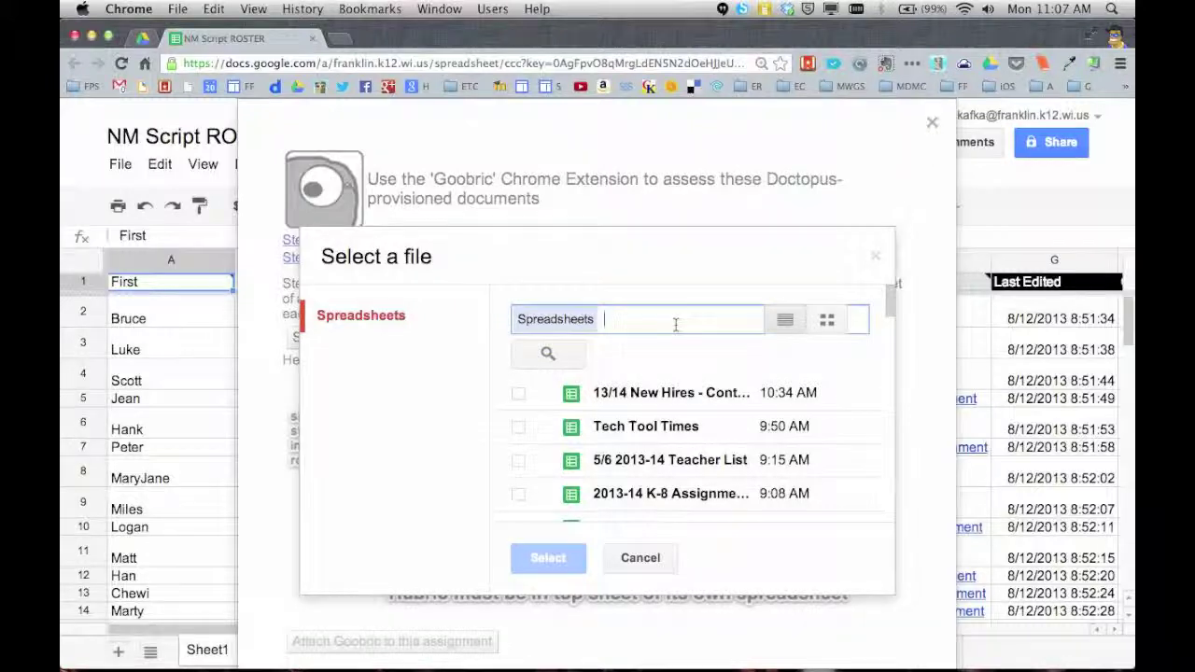
text(nm)
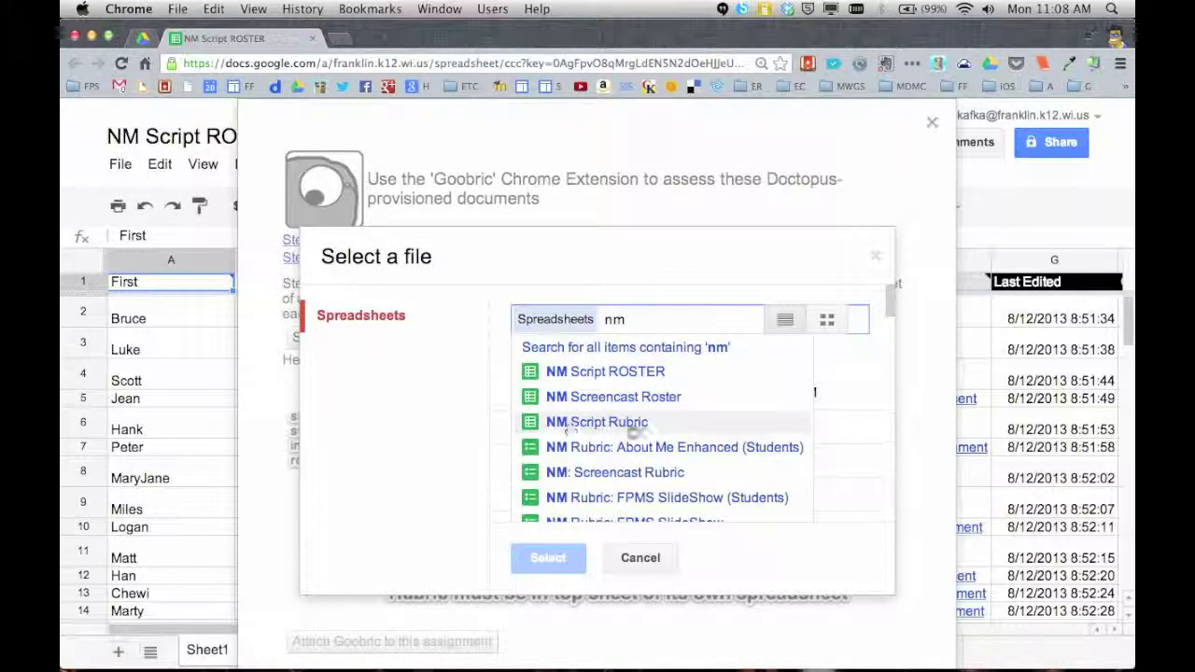
click(614, 425)
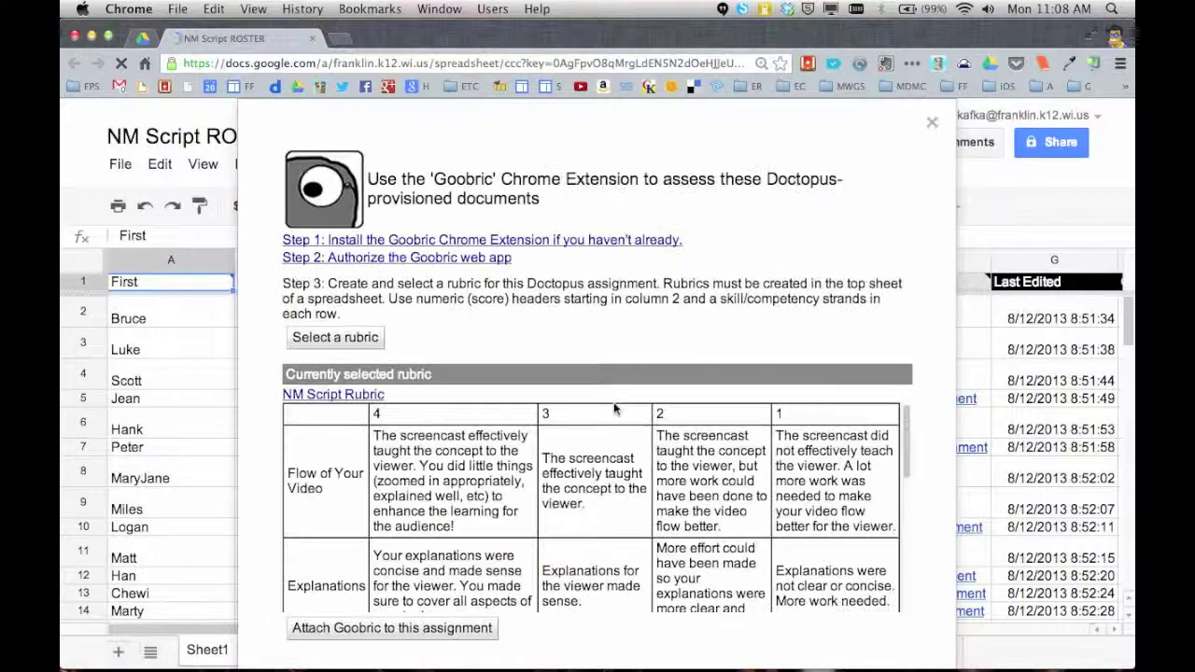
- Review the selected rubric's preview and attach Goobric to this assignment, acknowledging the script's message
scroll(352, 501, down, 10)
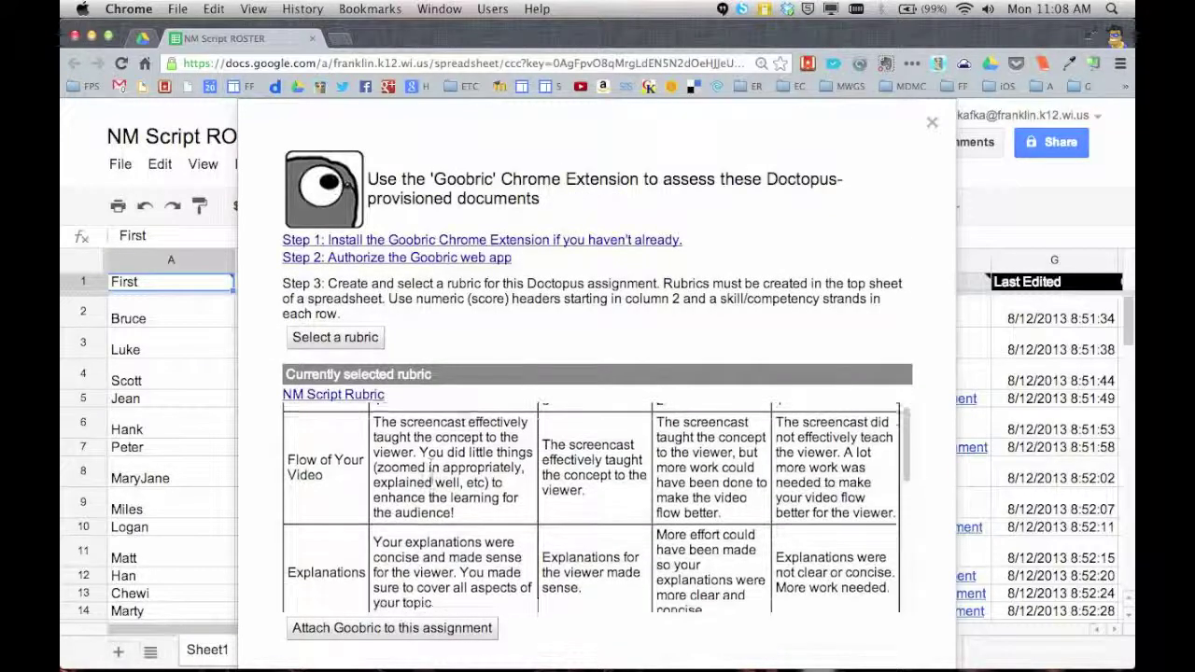
scroll(432, 483, down, 4)
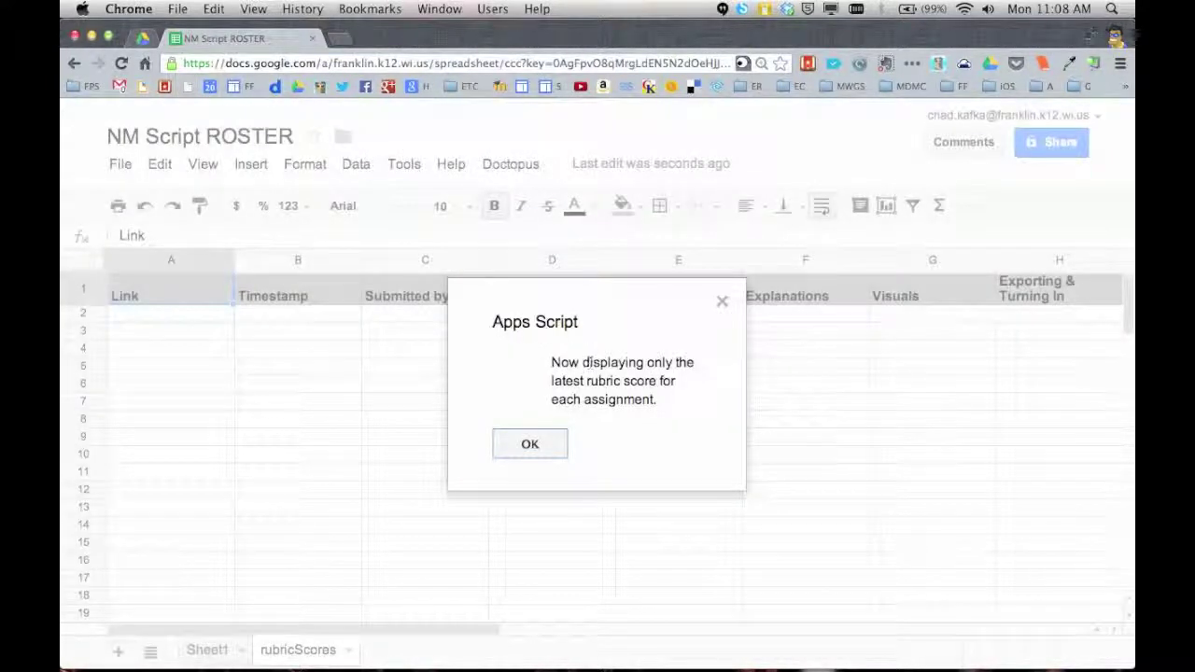
click(530, 448)
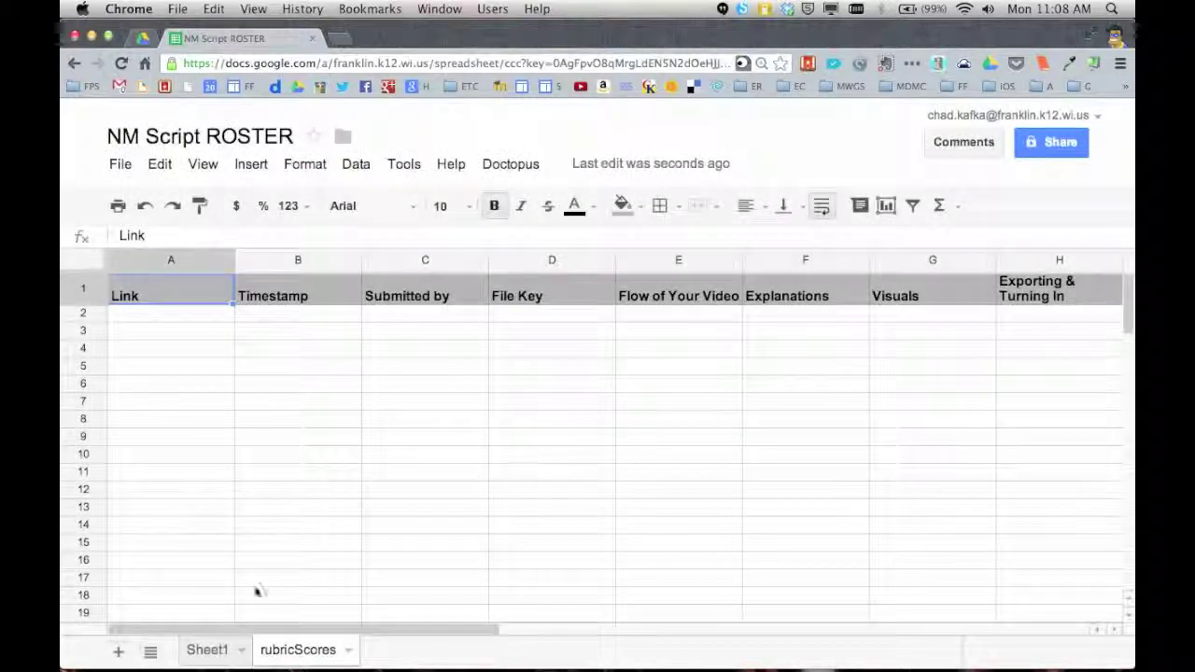
- Return to Sheet1 of the roster and look over its assignment link, Grade and Written Feedback columns
click(209, 650)
drag(647, 632, 354, 624)
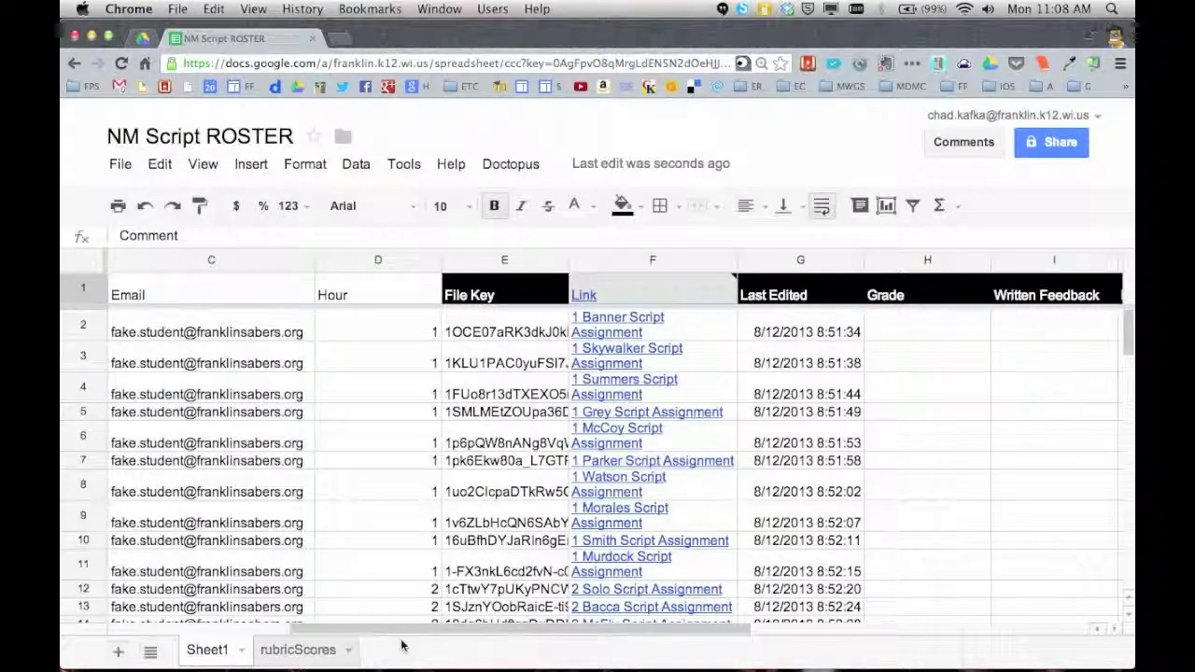
- Look over the roster's student columns and the rubricScores sheet's headers, and return to Sheet1
drag(389, 629, 258, 629)
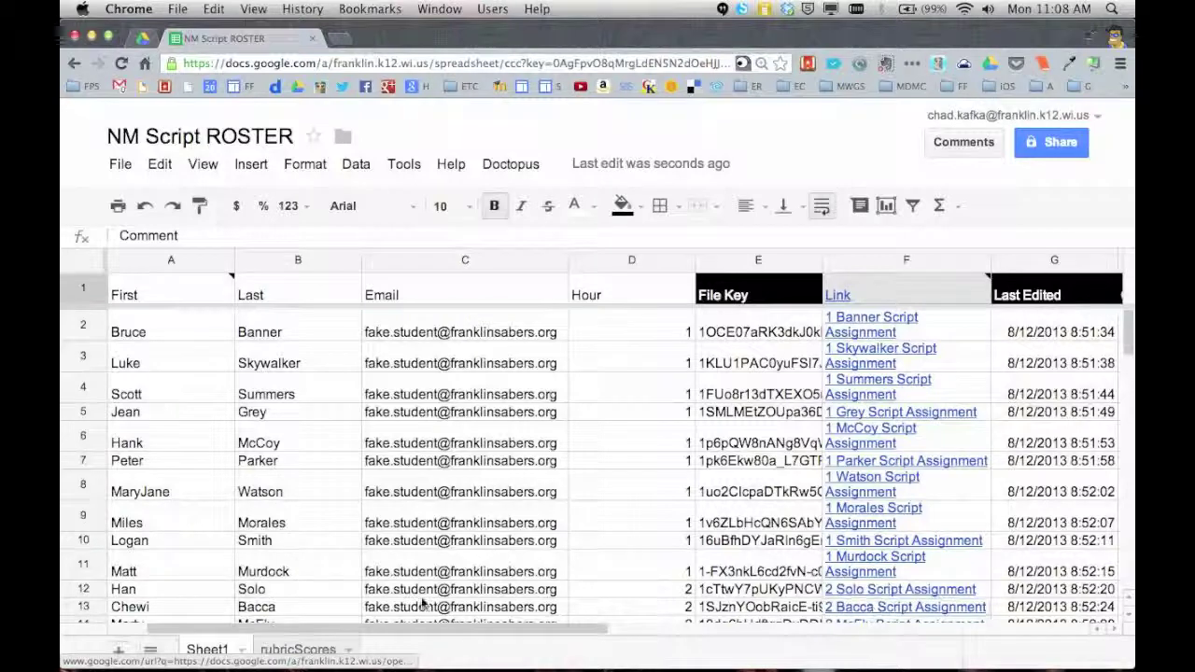
click(304, 654)
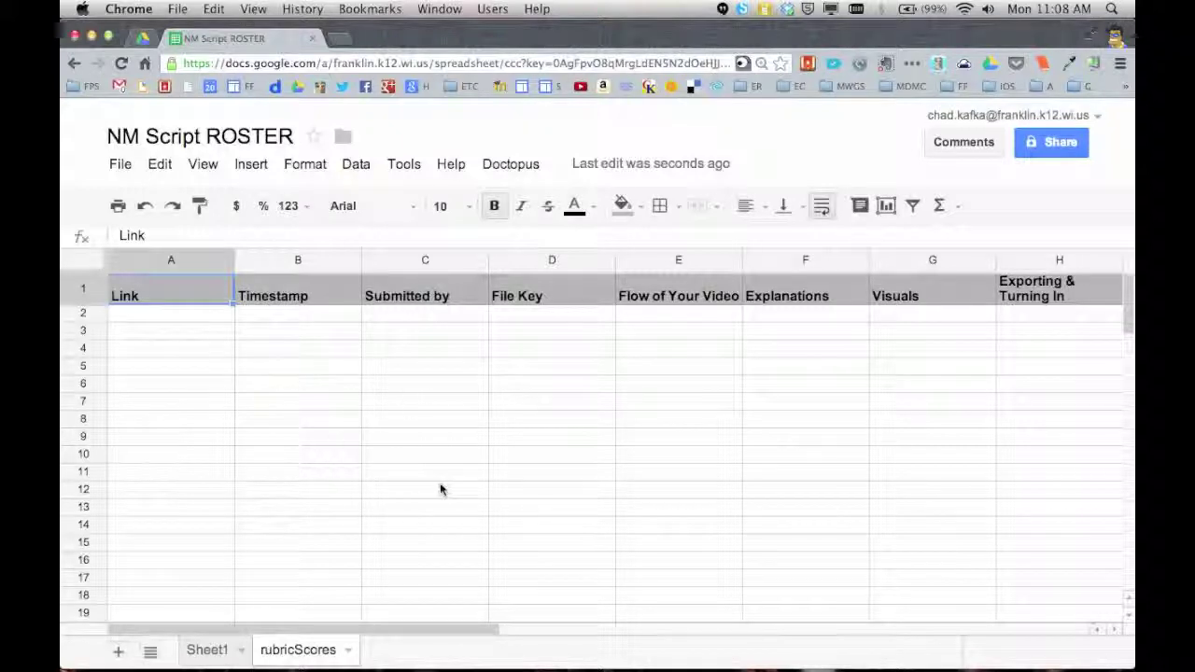
click(216, 649)
- Open the 1 Watson Script Assignment document from the NM Script Assignment folder in Google Drive
click(160, 38)
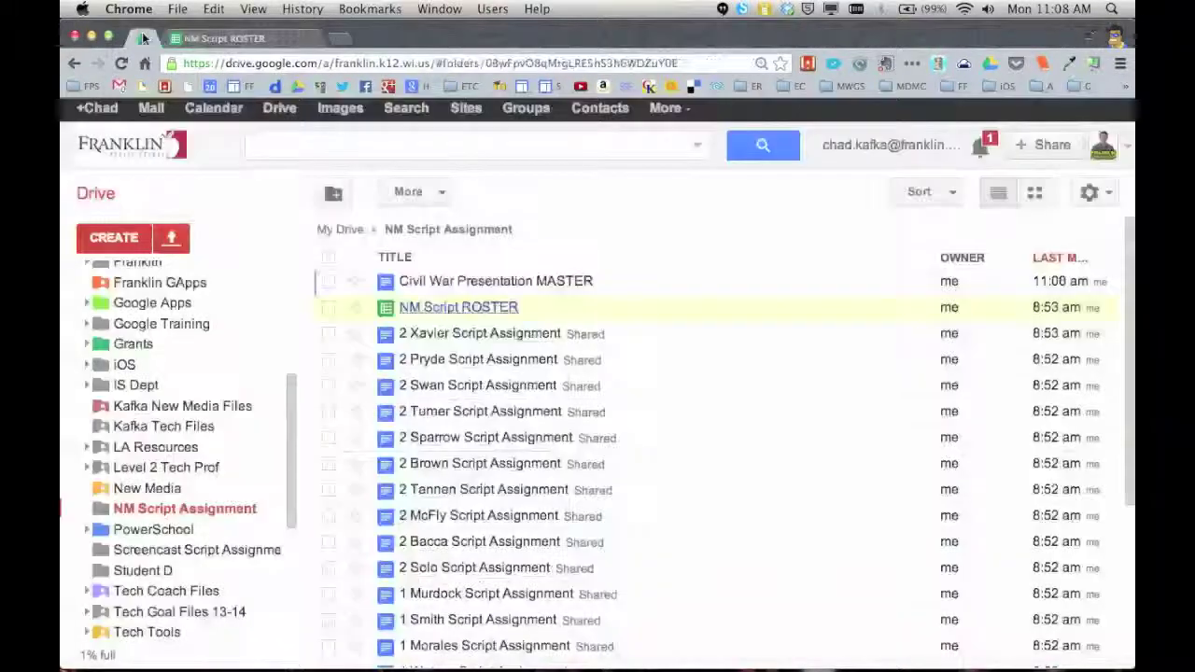
click(164, 38)
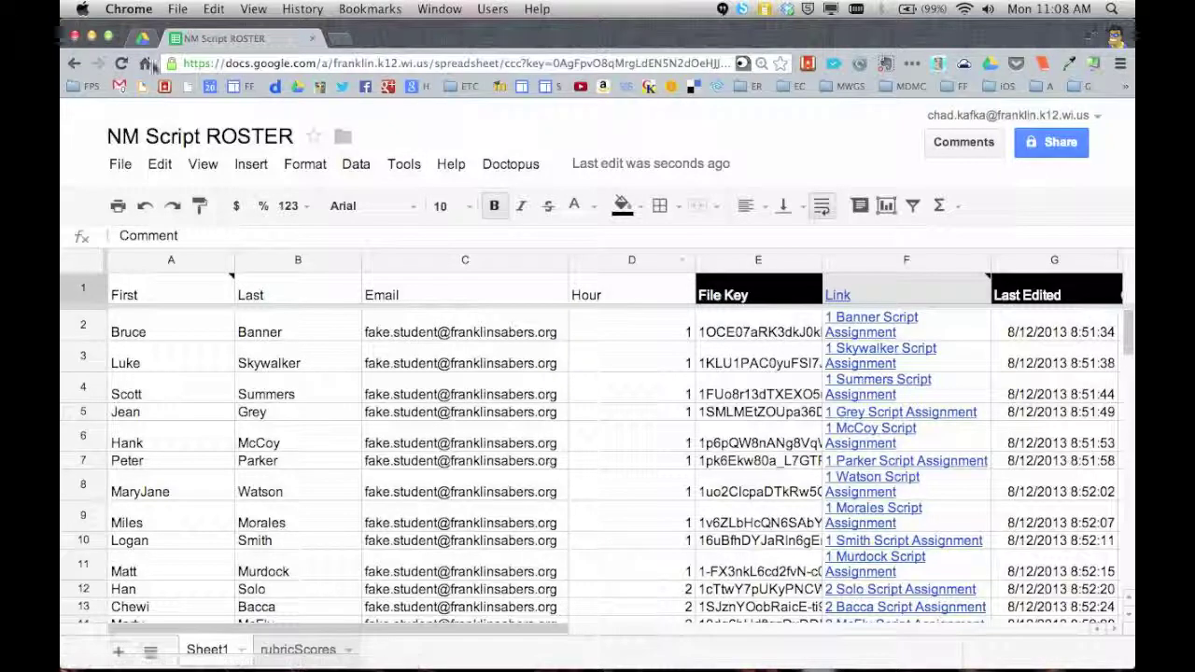
click(144, 37)
scroll(471, 480, down, 4)
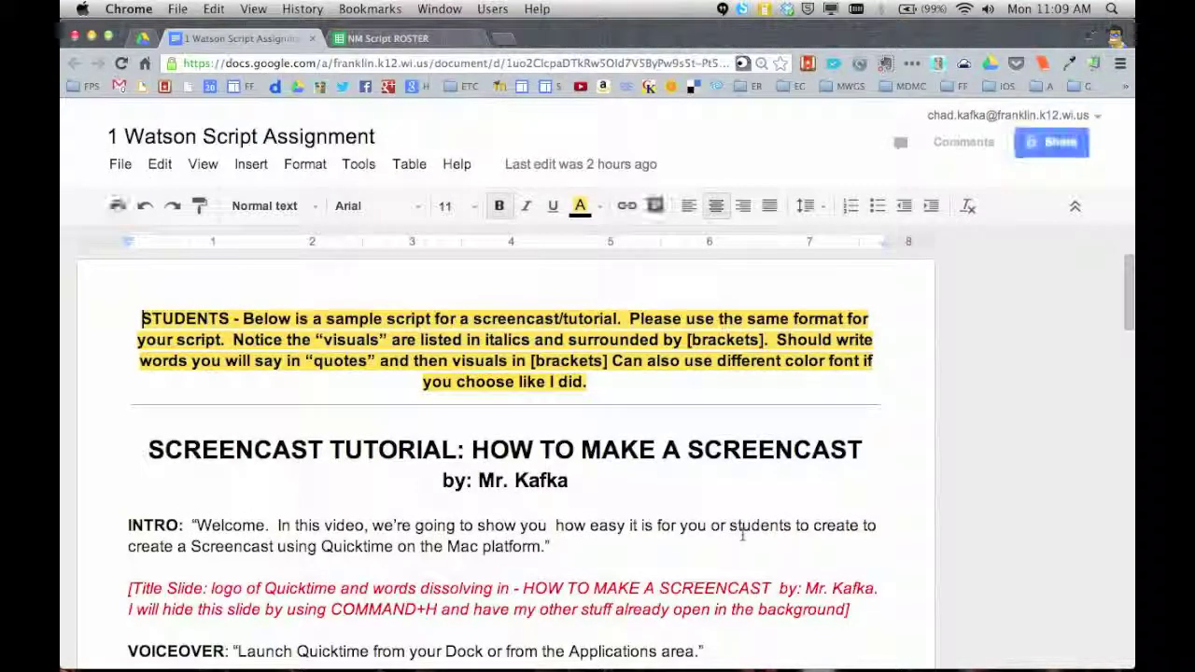
- Read through the script document to its end and return to its beginning
scroll(742, 534, down, 2)
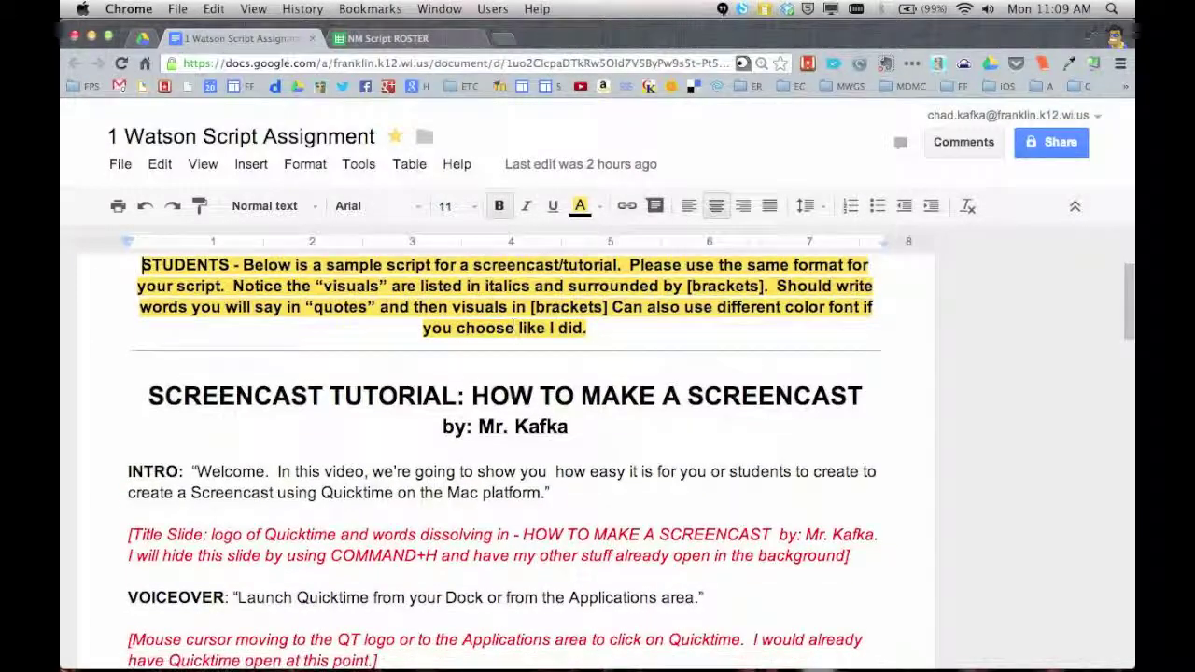
scroll(681, 489, down, 15)
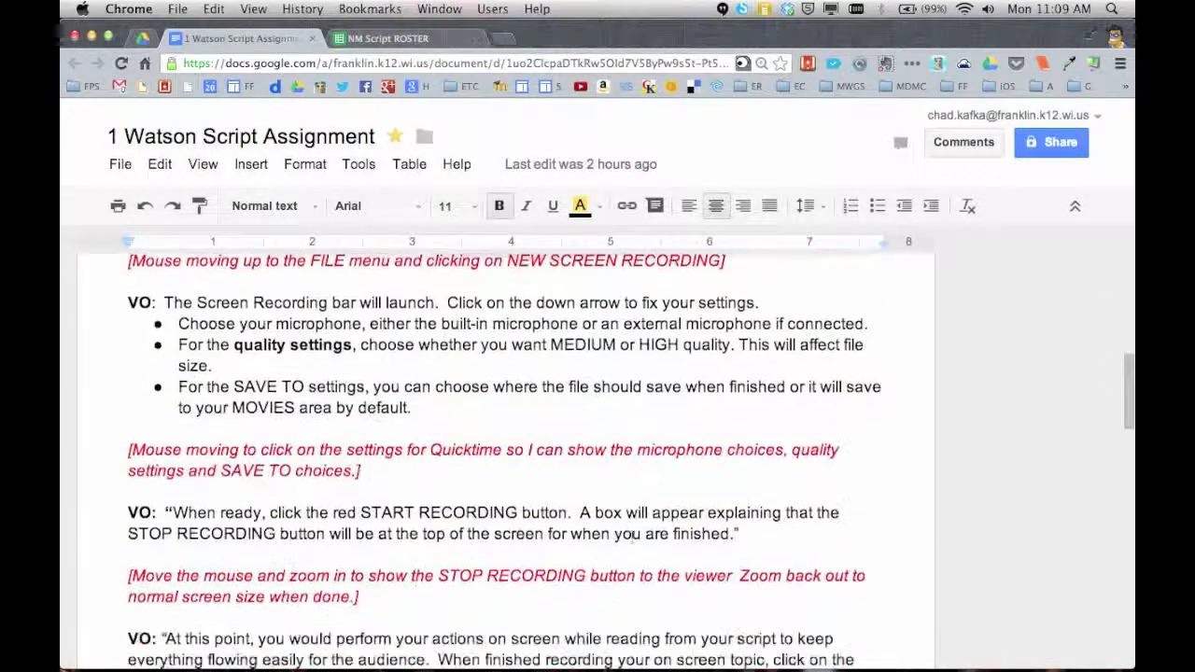
scroll(632, 538, down, 18)
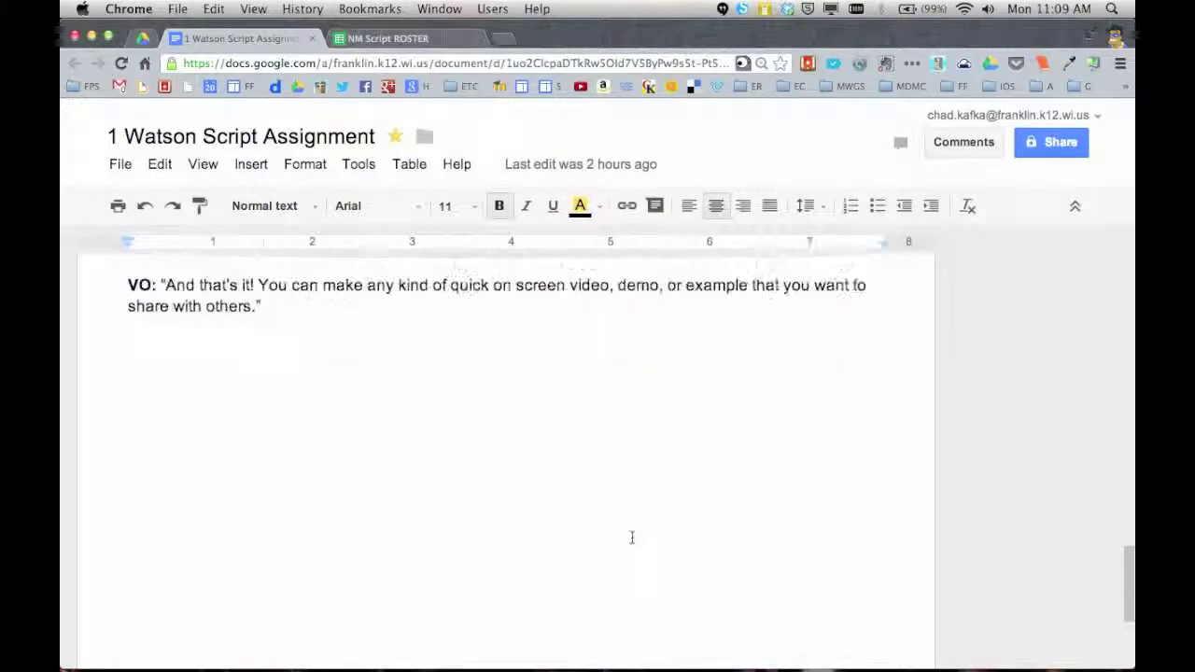
scroll(631, 538, up, 5)
scroll(632, 538, up, 20)
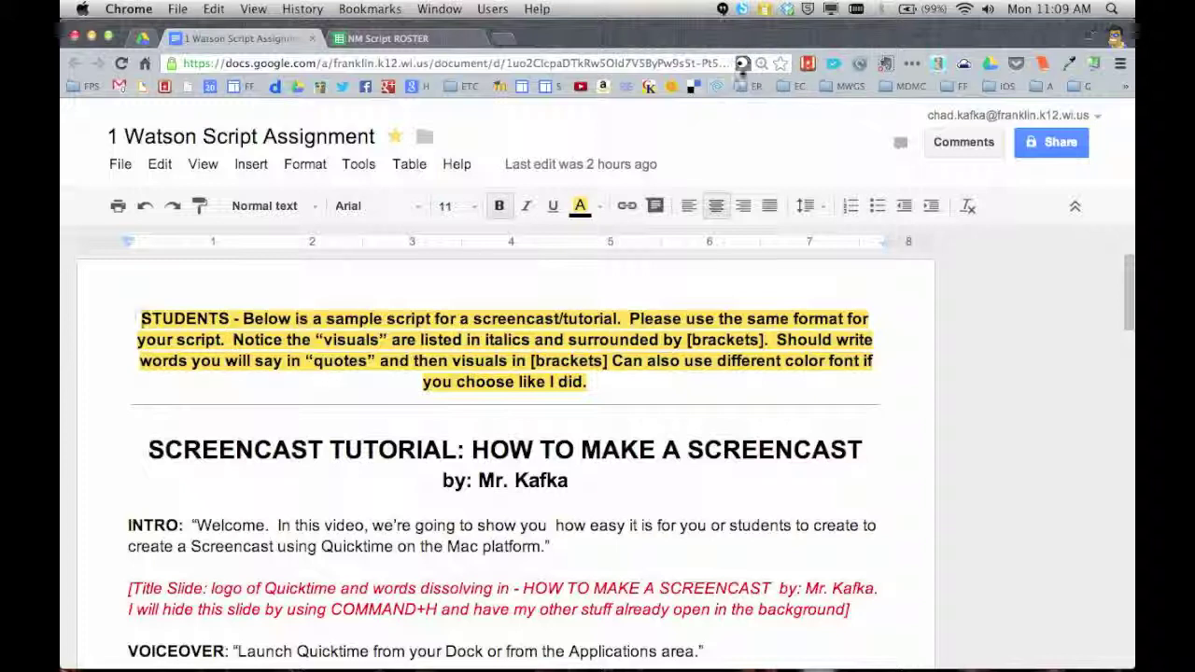
- Open the Goobric rubric for this document and score Flow of Your Video 4 and Explanations 3
click(743, 63)
click(742, 64)
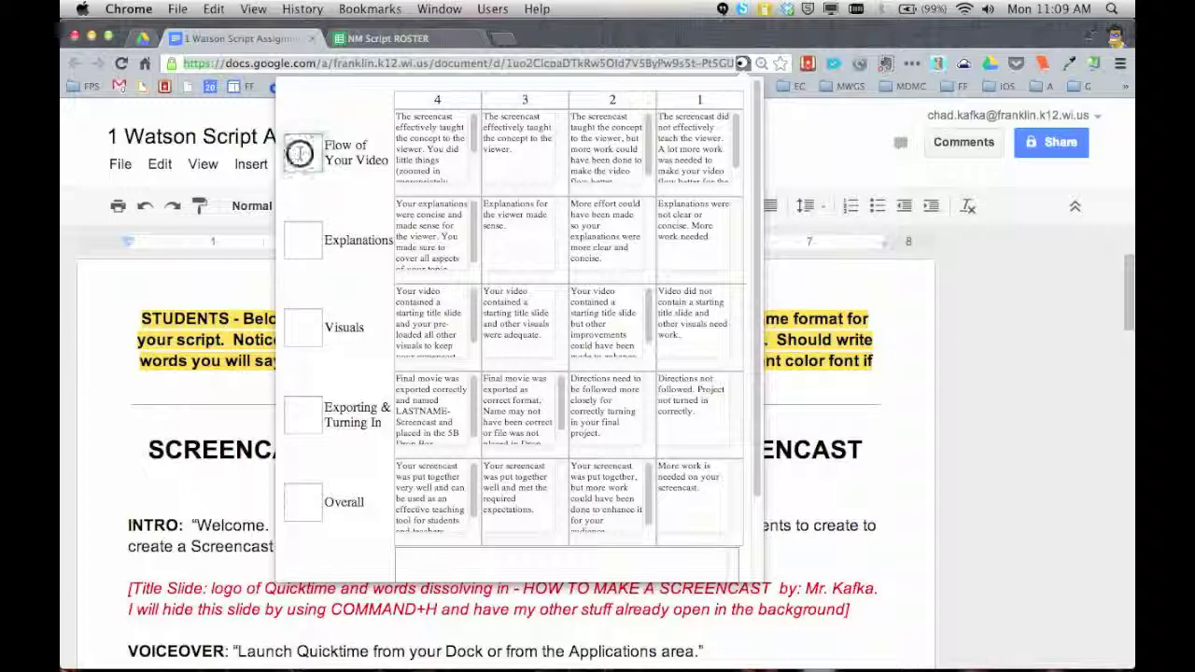
click(301, 413)
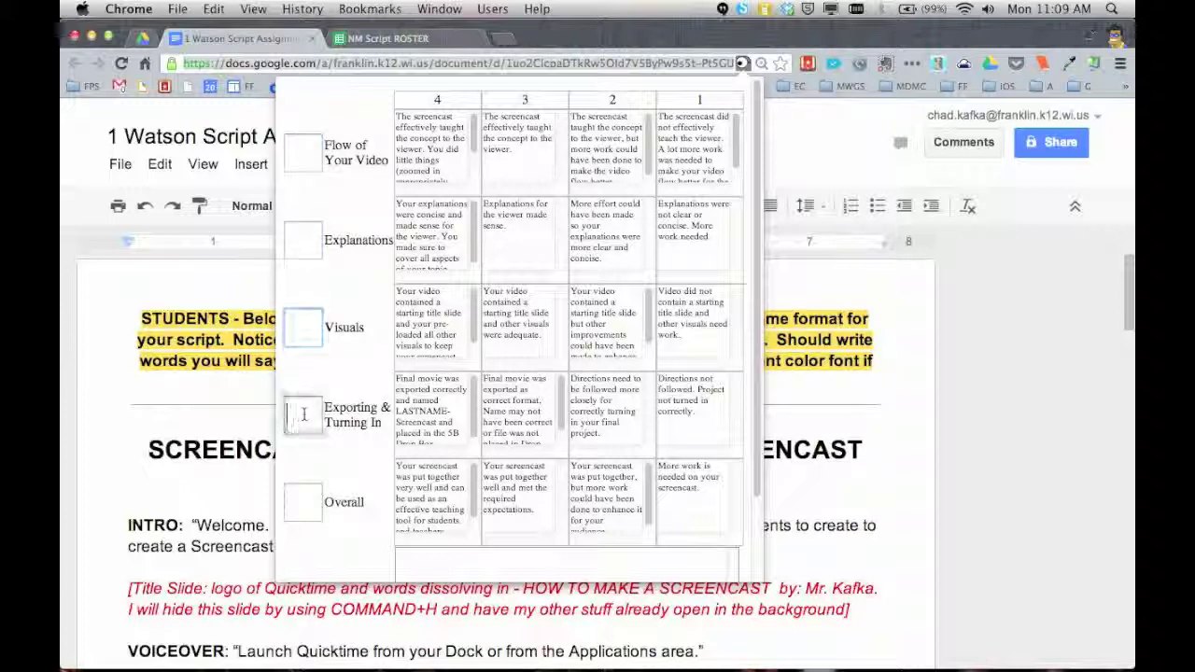
click(302, 155)
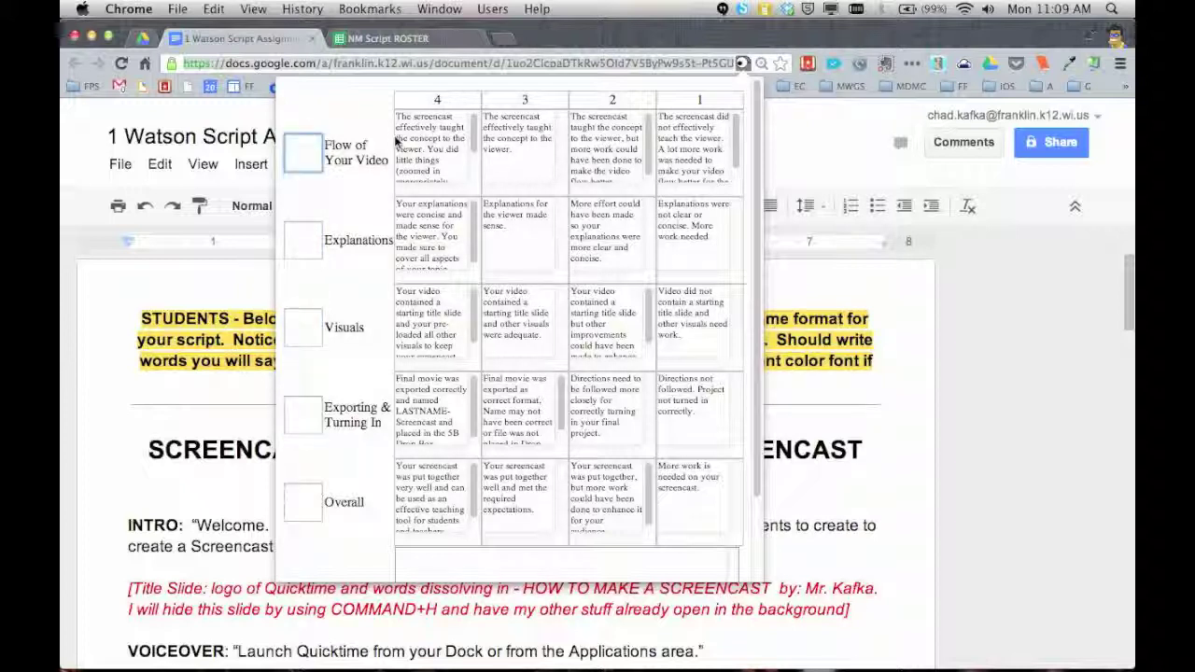
text(4)
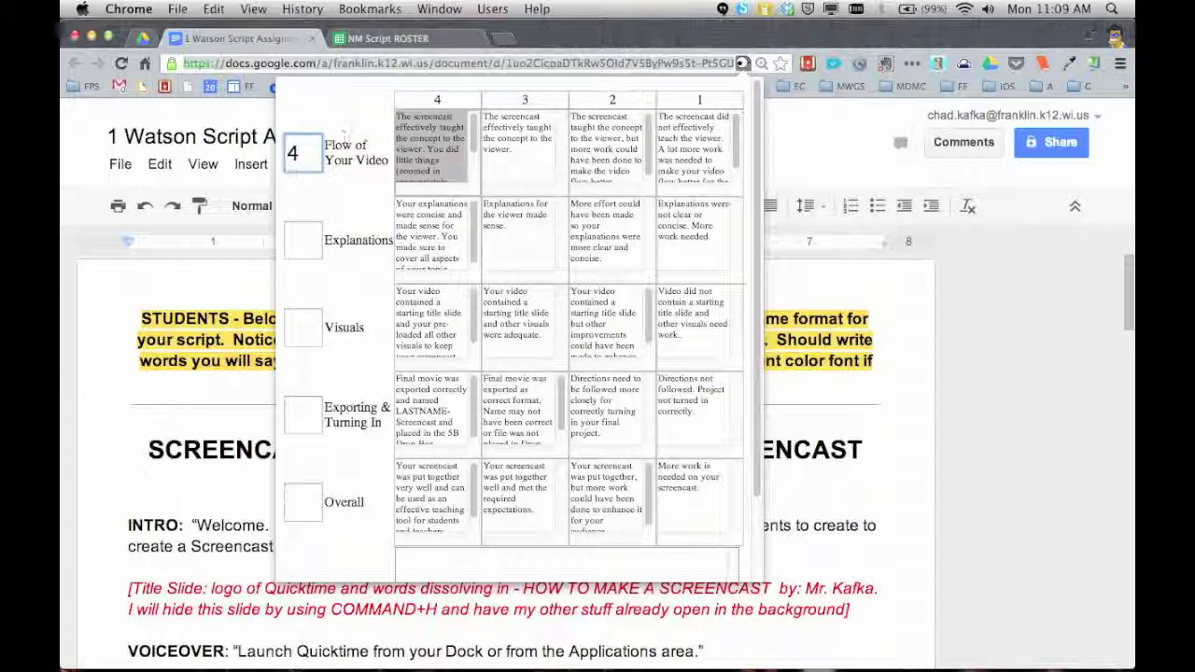
click(311, 231)
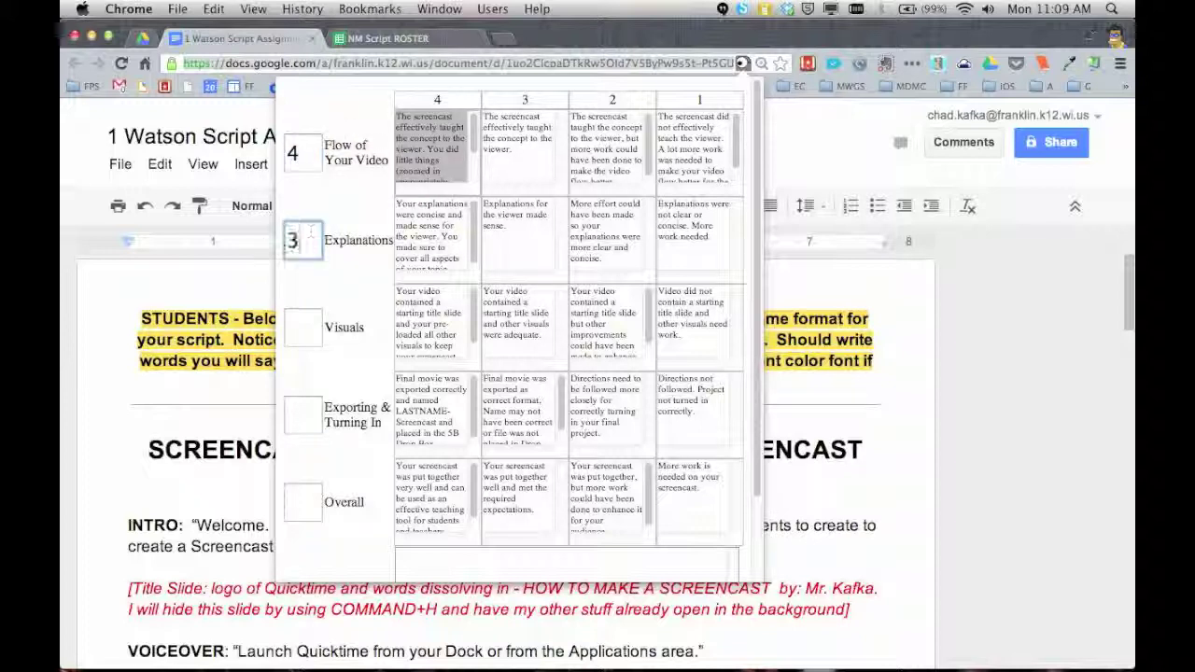
- Score Visuals 2.5, Exporting & Turning In 3 and Overall 3 in the rubric
click(302, 324)
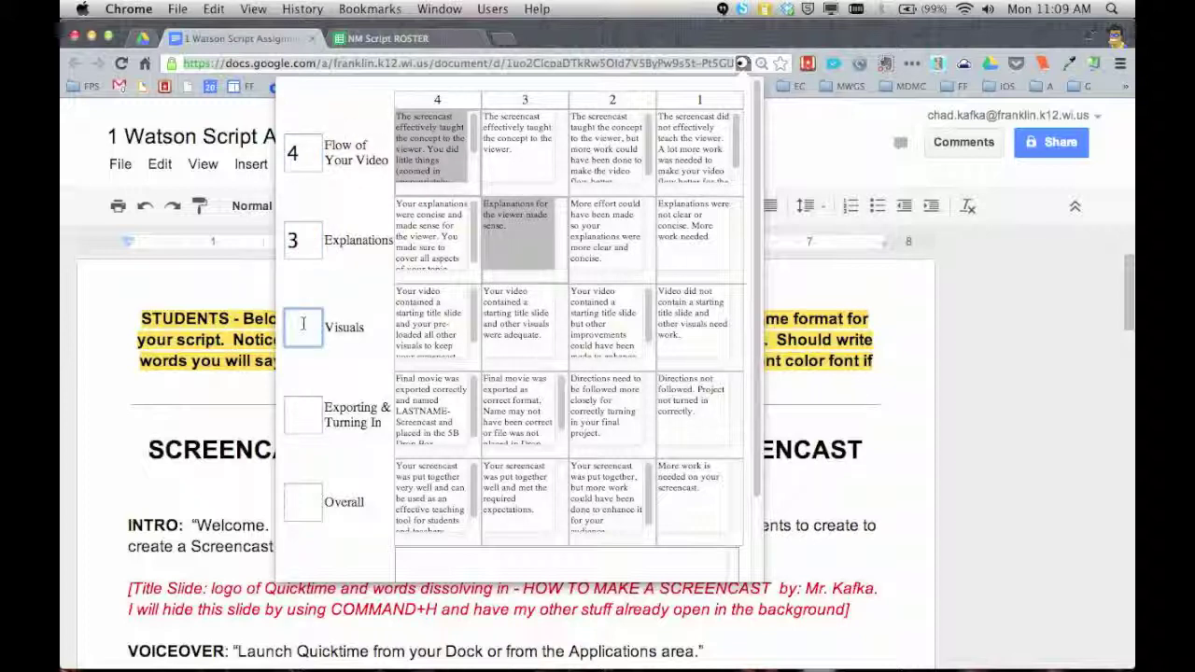
text(2.5)
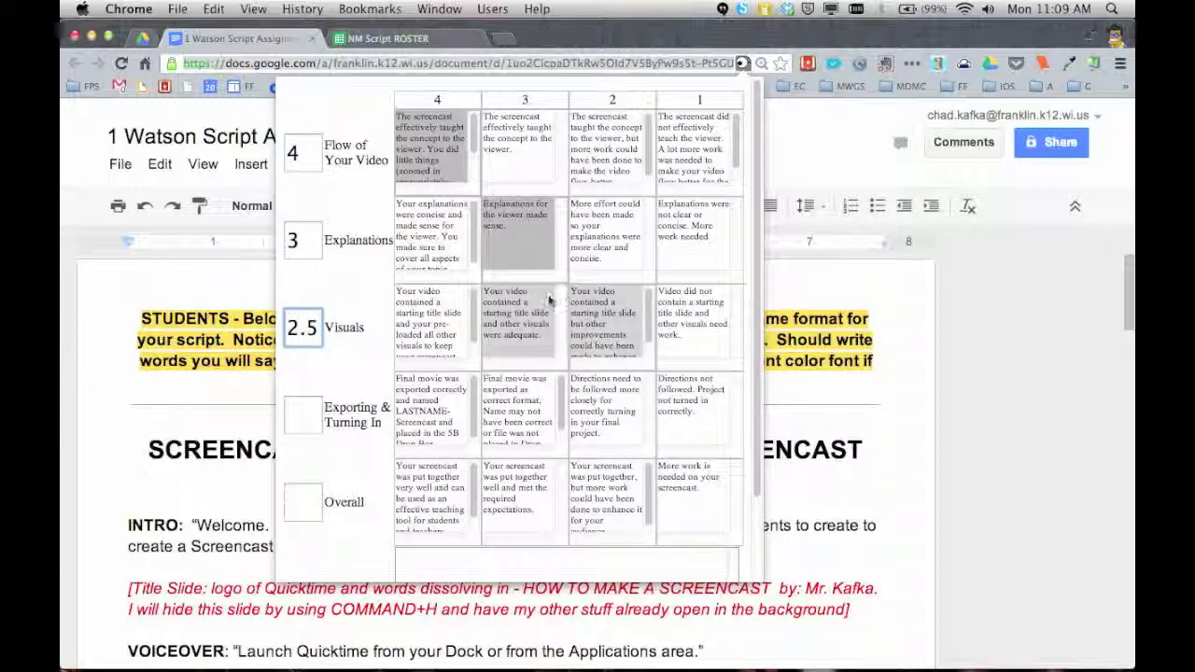
click(302, 411)
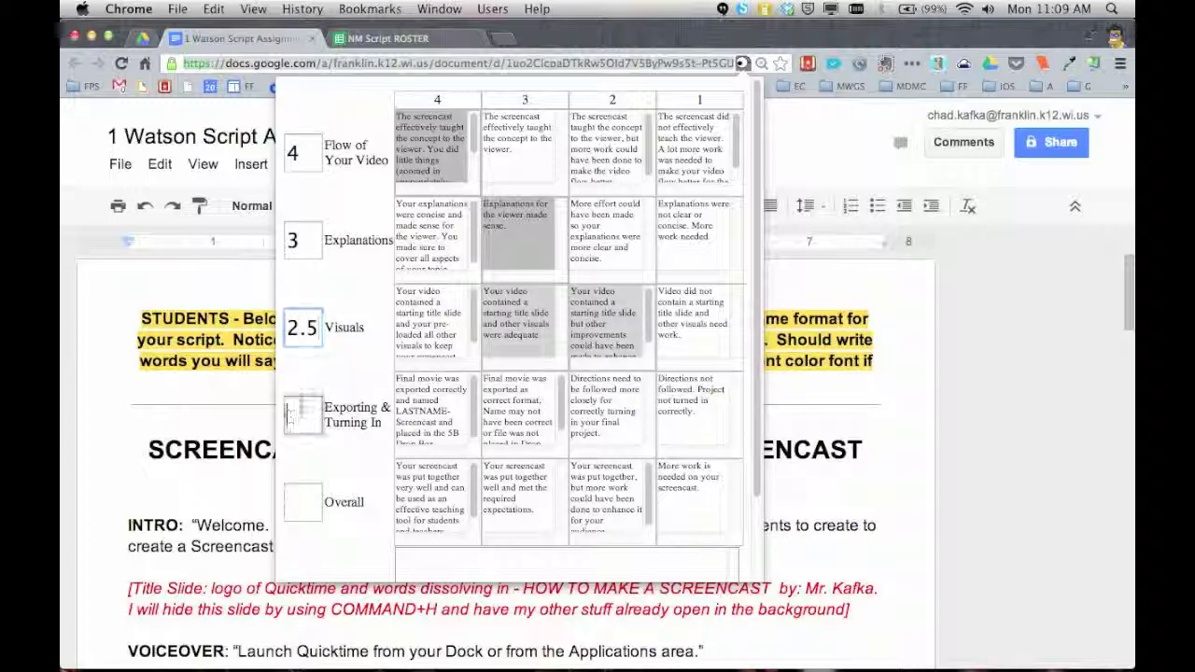
text(3)
click(298, 504)
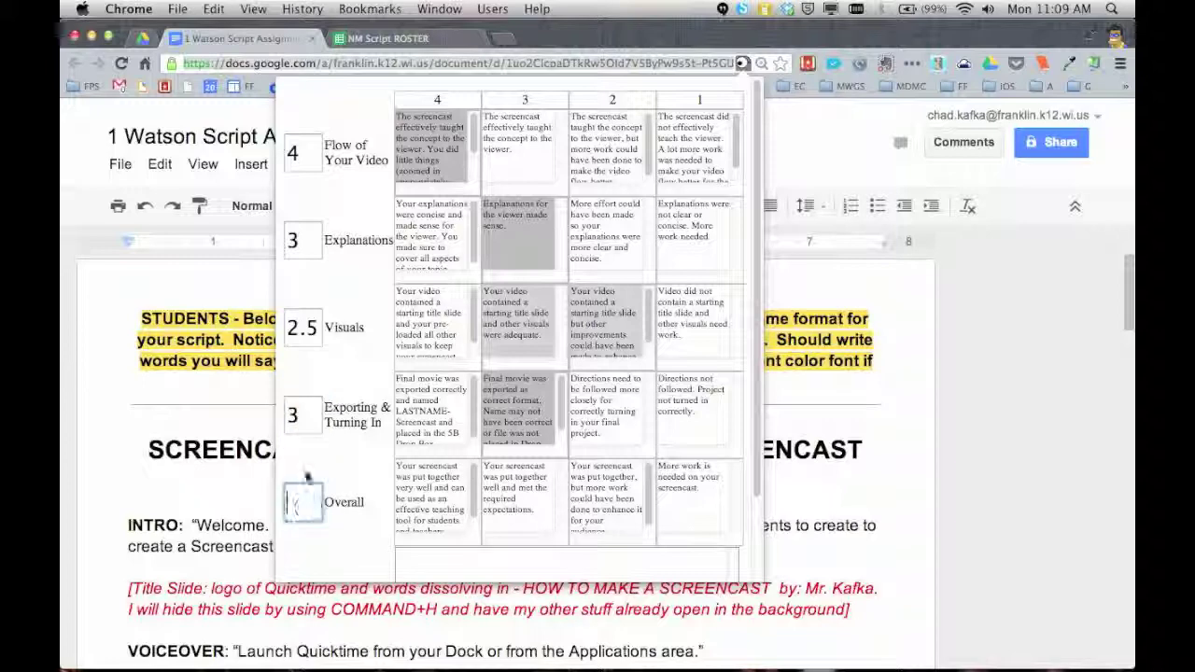
text(3)
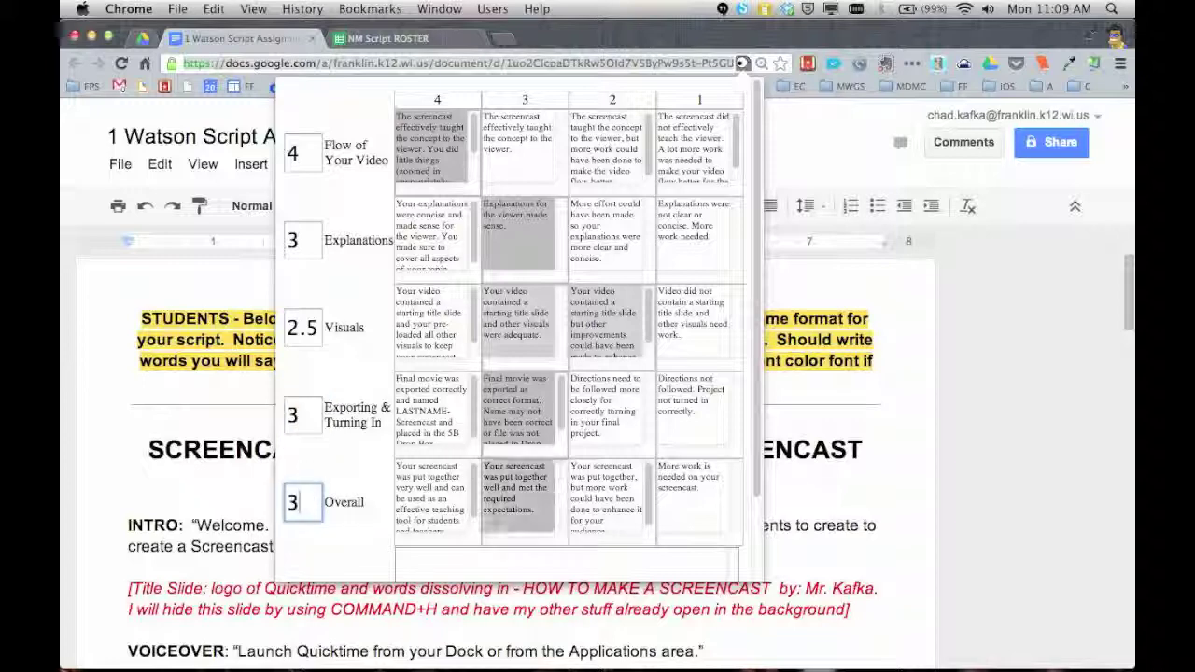
- Add the comment "Here's my comment to my student." and submit the rubric to the document, with the score emailed to the student
scroll(306, 439, down, 2)
click(442, 472)
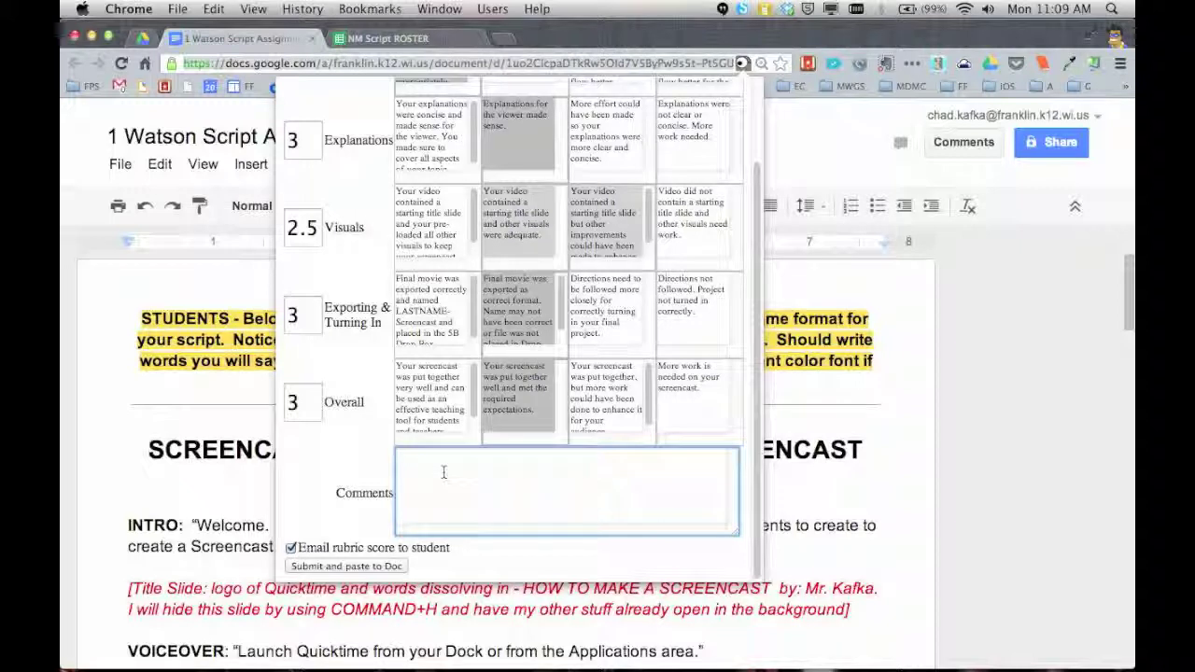
text(Here's my)
key(BackSpace)
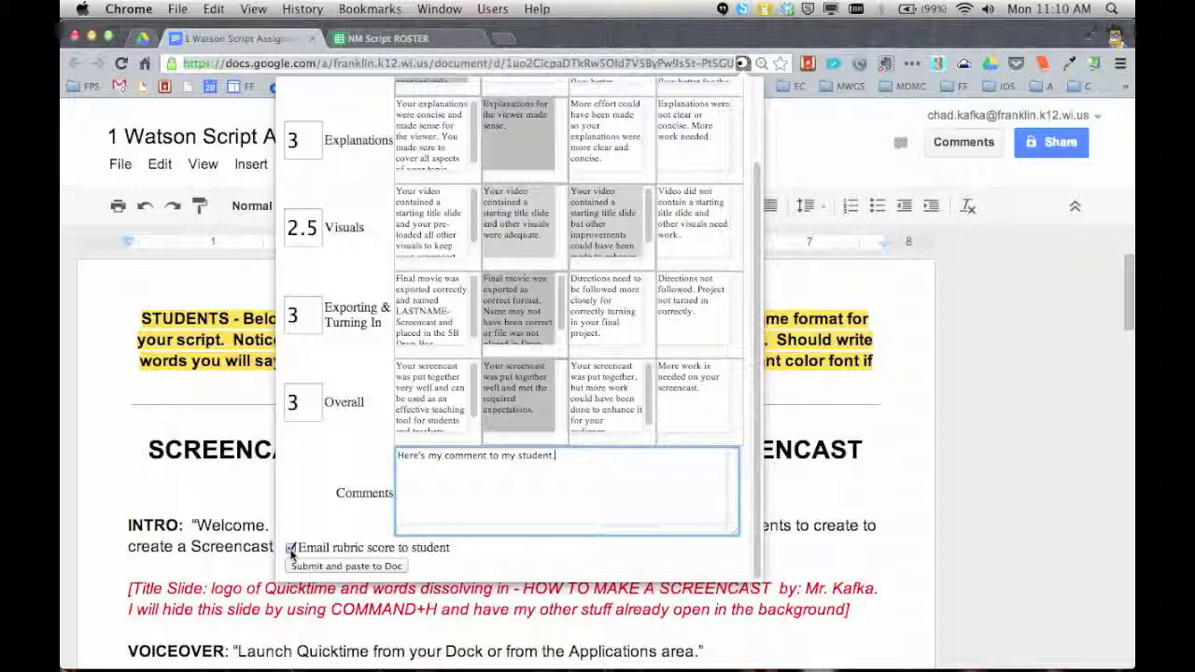
click(364, 566)
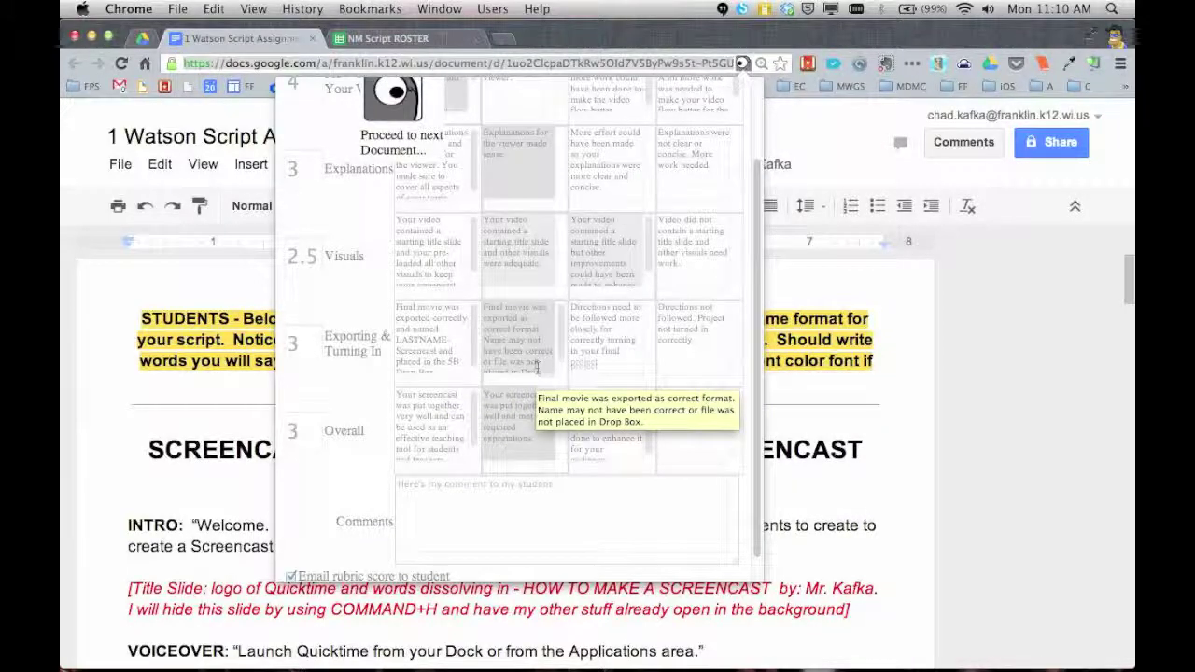
- Look over the submitted rubric scores and comment, and close the Goobric rubric
scroll(535, 366, up, 5)
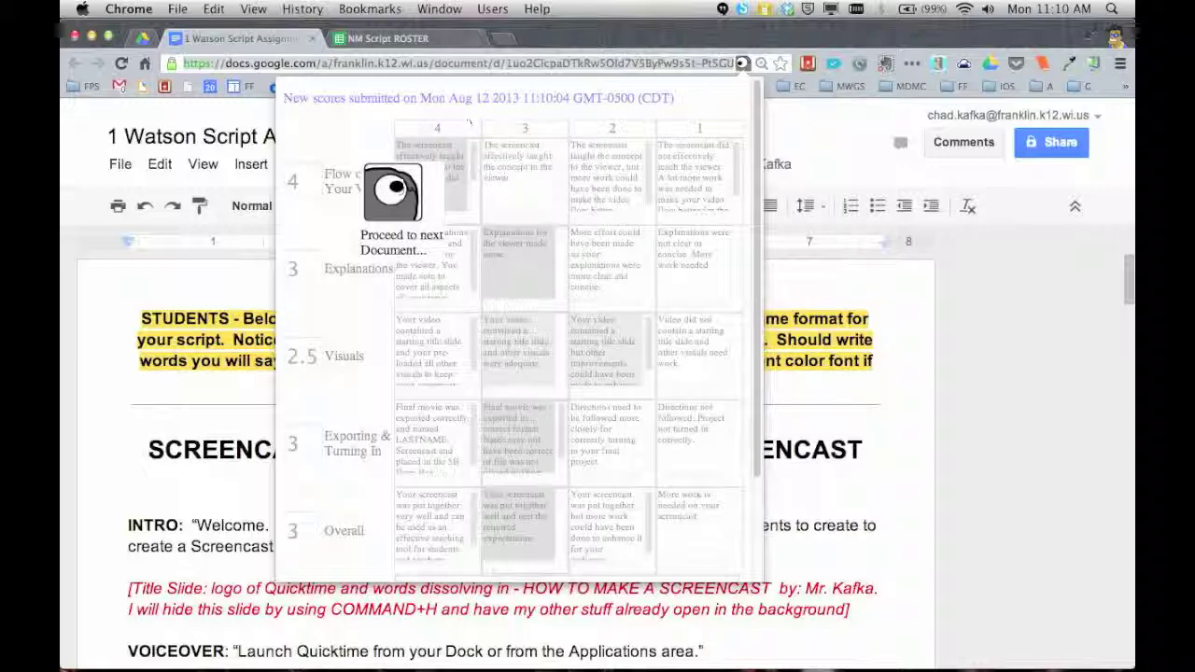
scroll(430, 354, down, 3)
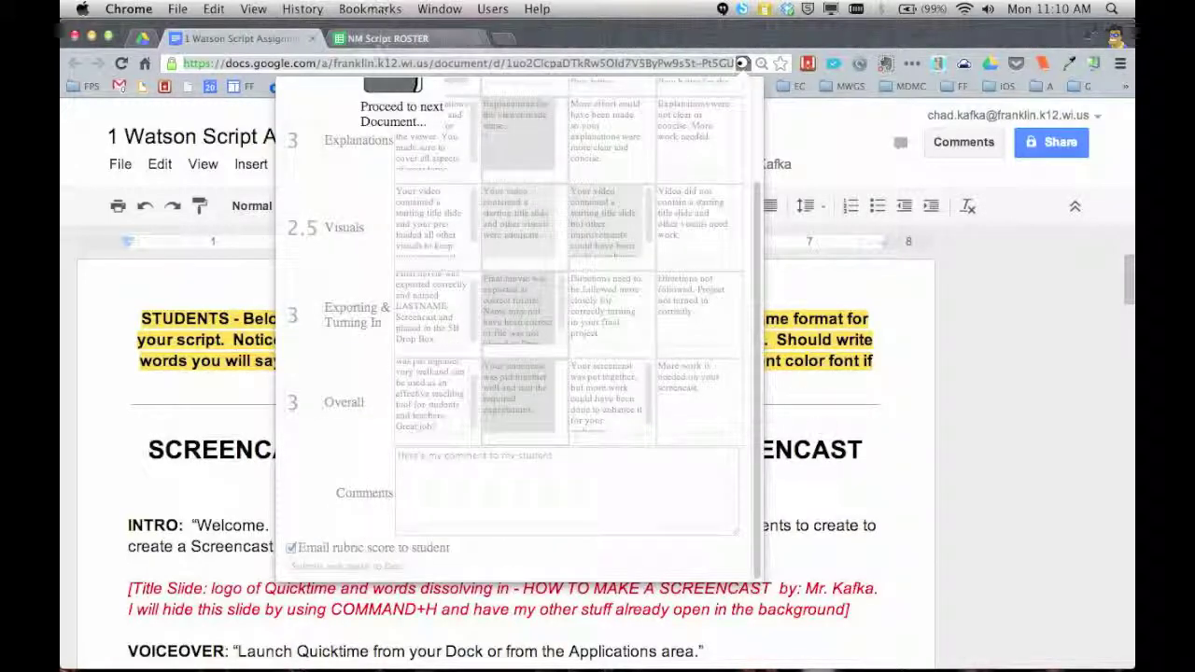
click(913, 292)
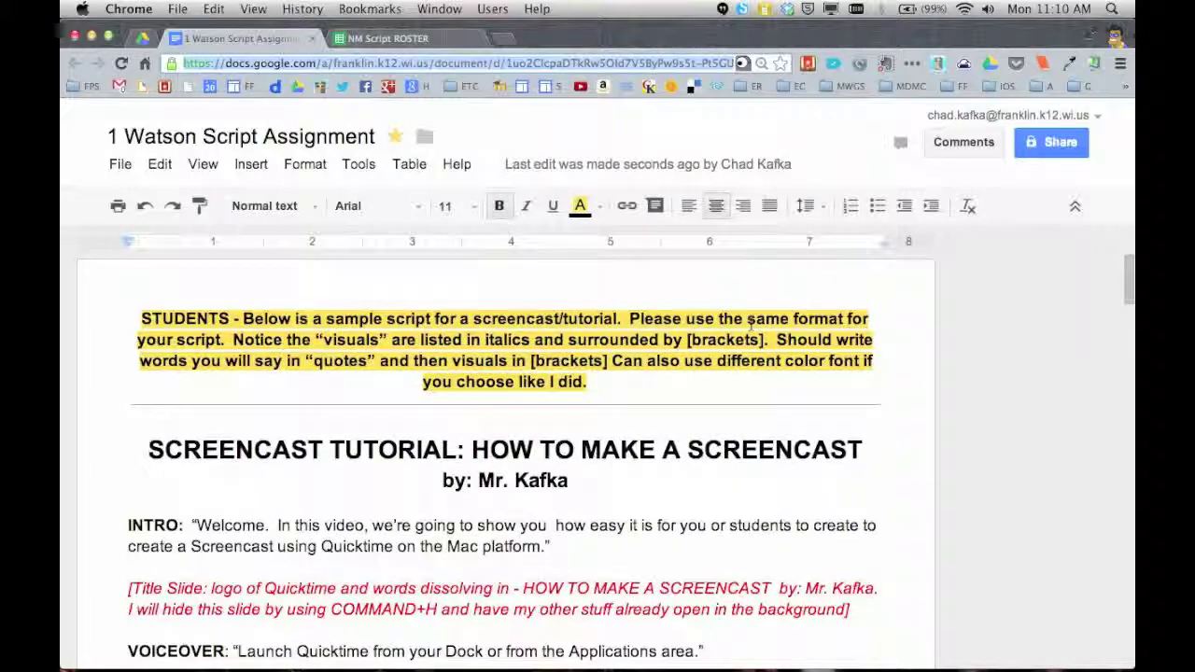
- Examine the rubric pasted at the end of the document: submission date, shaded ratings, category scores and teacher comments
scroll(584, 376, down, 10)
scroll(584, 376, down, 15)
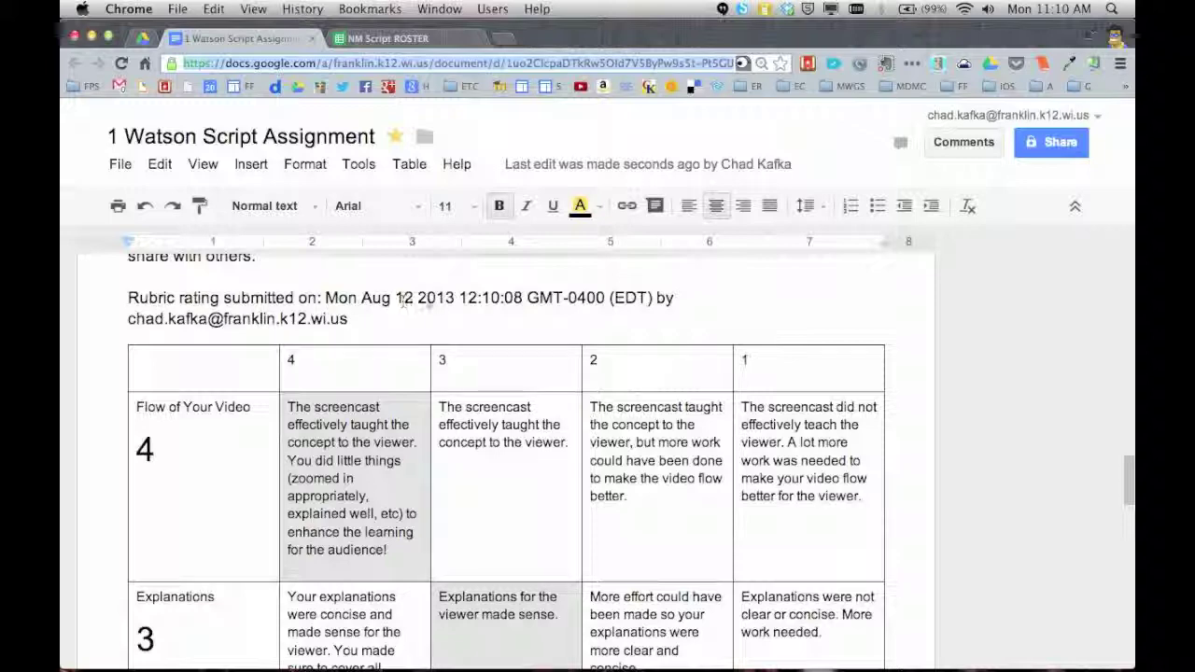
drag(416, 297, 674, 297)
scroll(263, 441, down, 1)
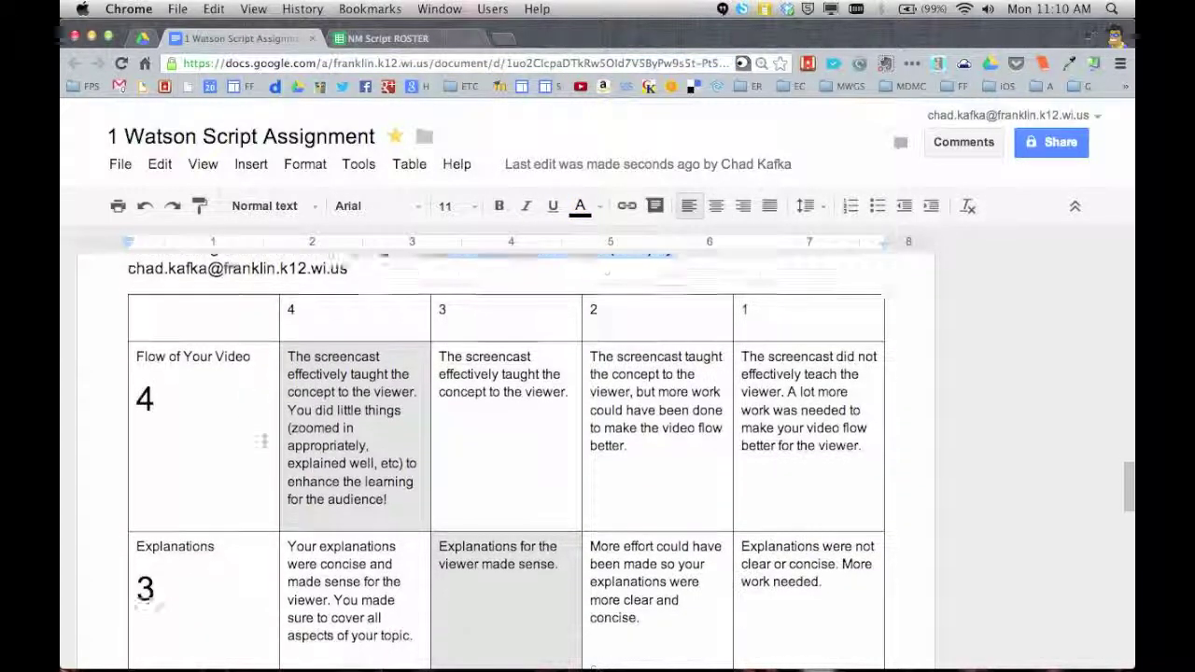
click(214, 379)
click(417, 378)
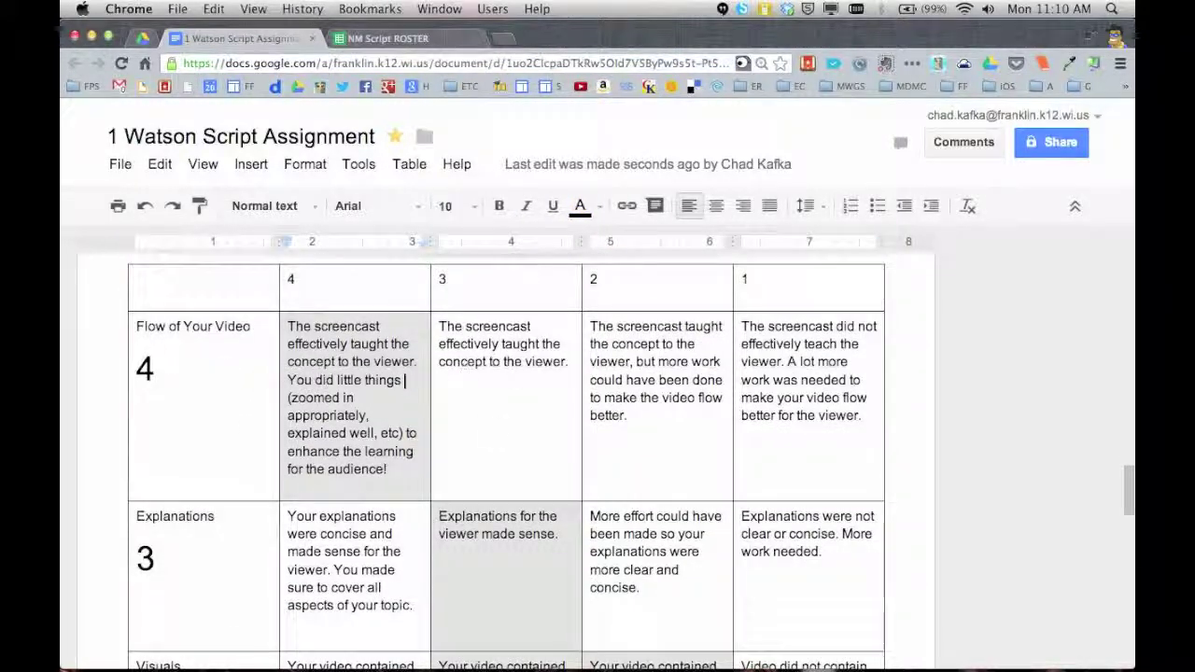
scroll(480, 485, down, 5)
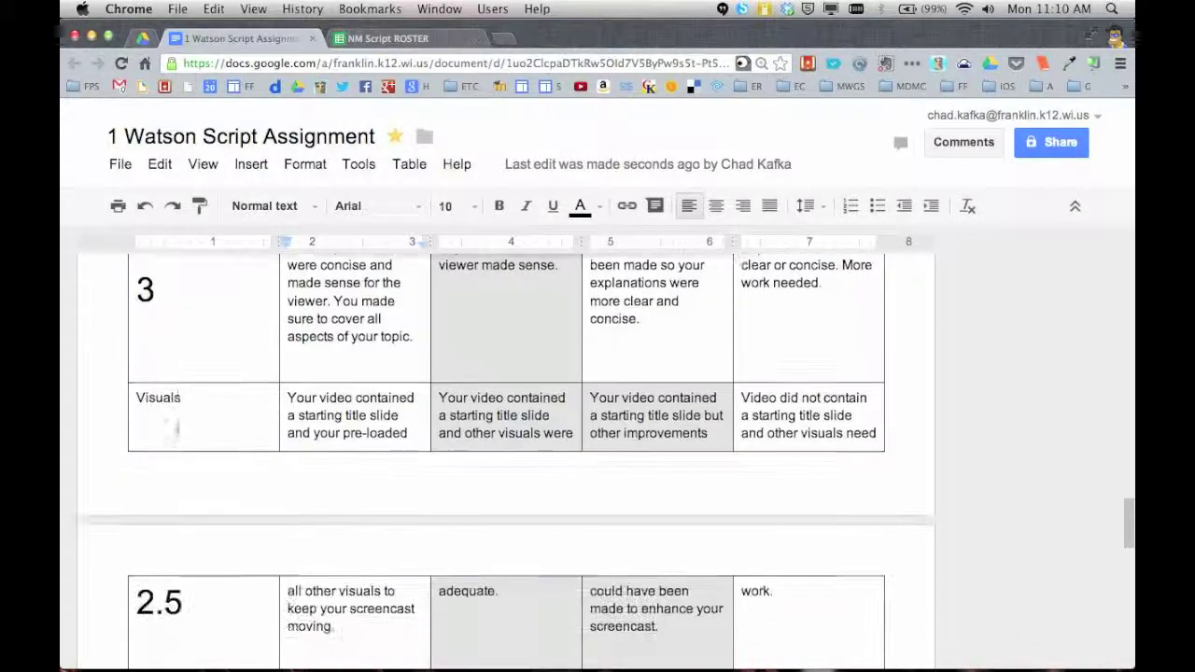
scroll(426, 459, down, 10)
drag(154, 446, 427, 482)
scroll(427, 482, up, 3)
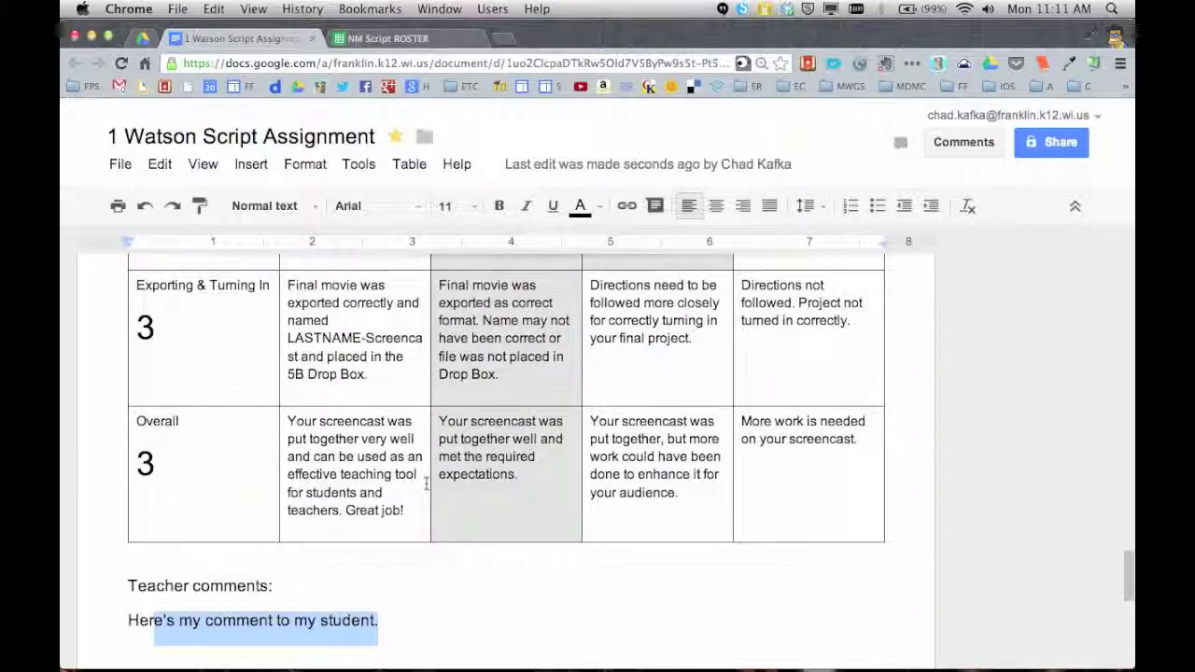
scroll(426, 483, up, 15)
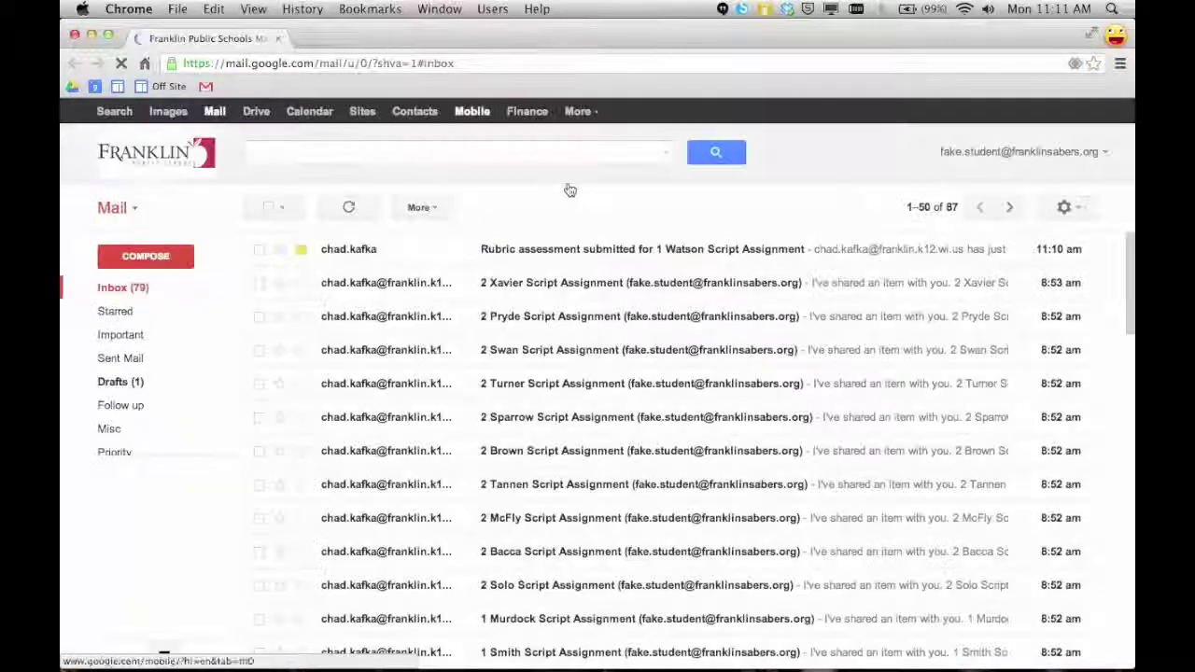
- Open the rubric assessment email for 1 Watson Script Assignment in the student's Gmail inbox and review its scored rubric
click(523, 252)
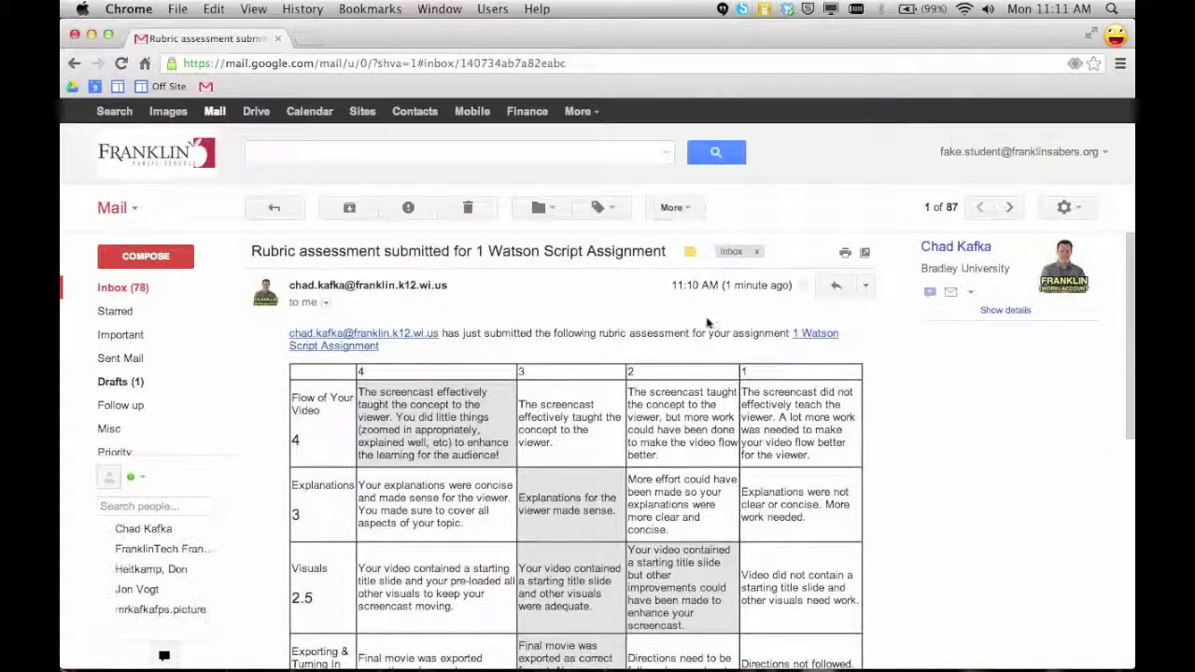
scroll(456, 374, down, 5)
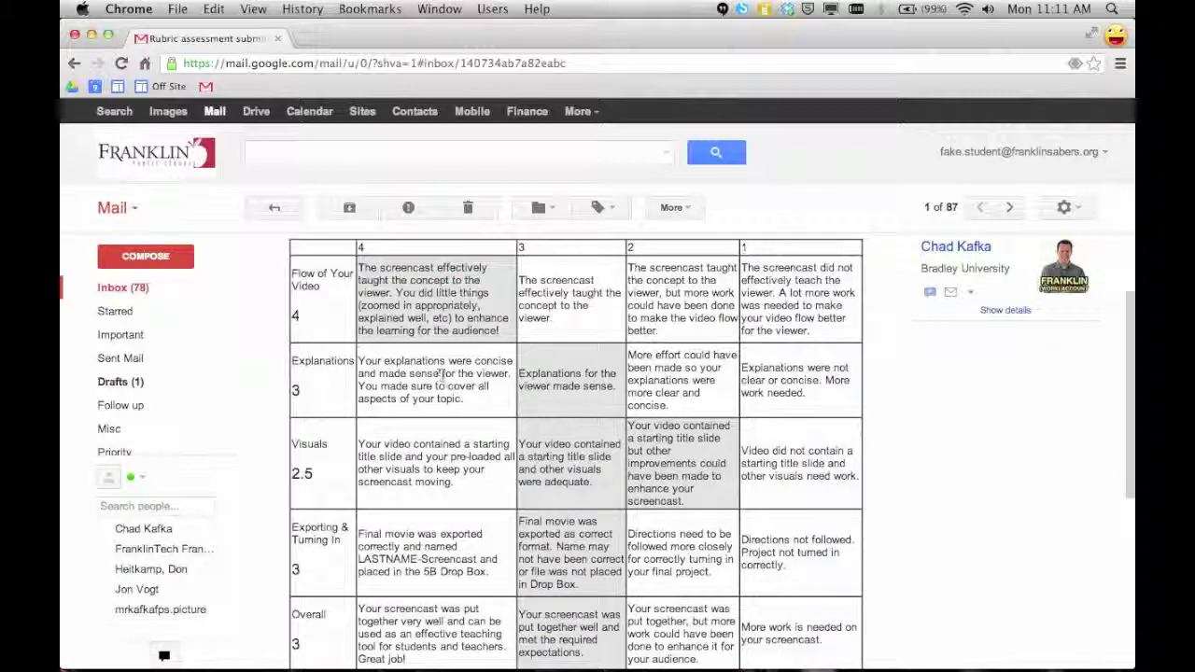
scroll(441, 383, up, 10)
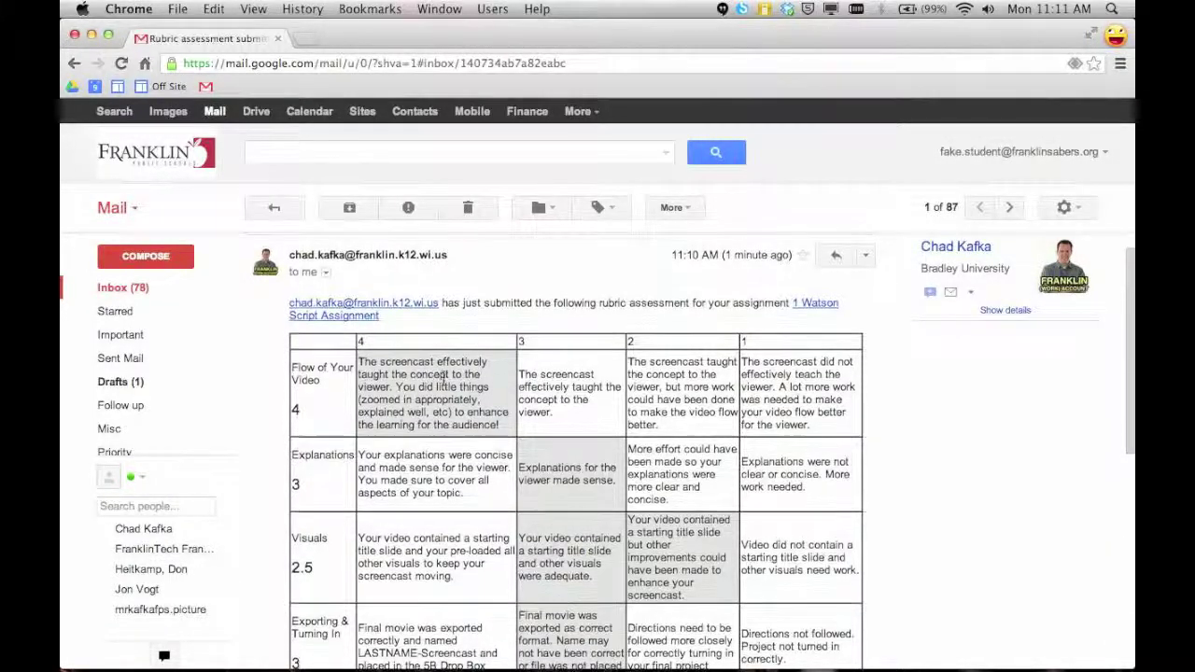
scroll(476, 392, up, 2)
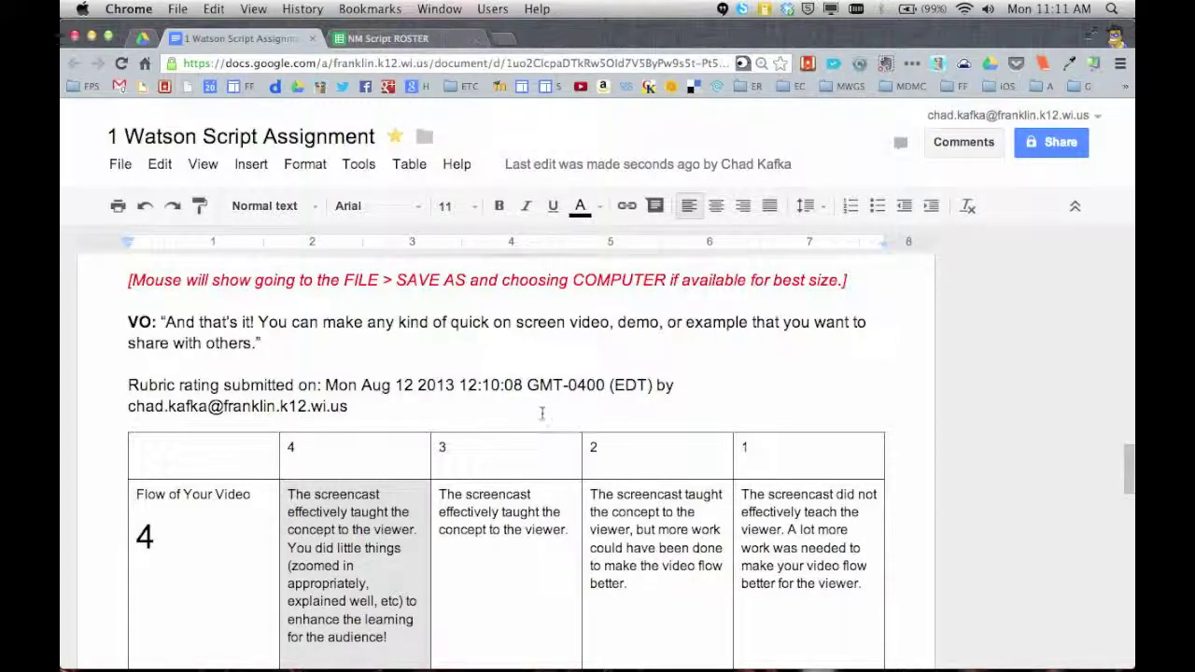
- Review the rubric table in the 1 Watson Script Assignment document again, from the submission line through each category's ratings to the teacher comments
scroll(560, 410, down, 15)
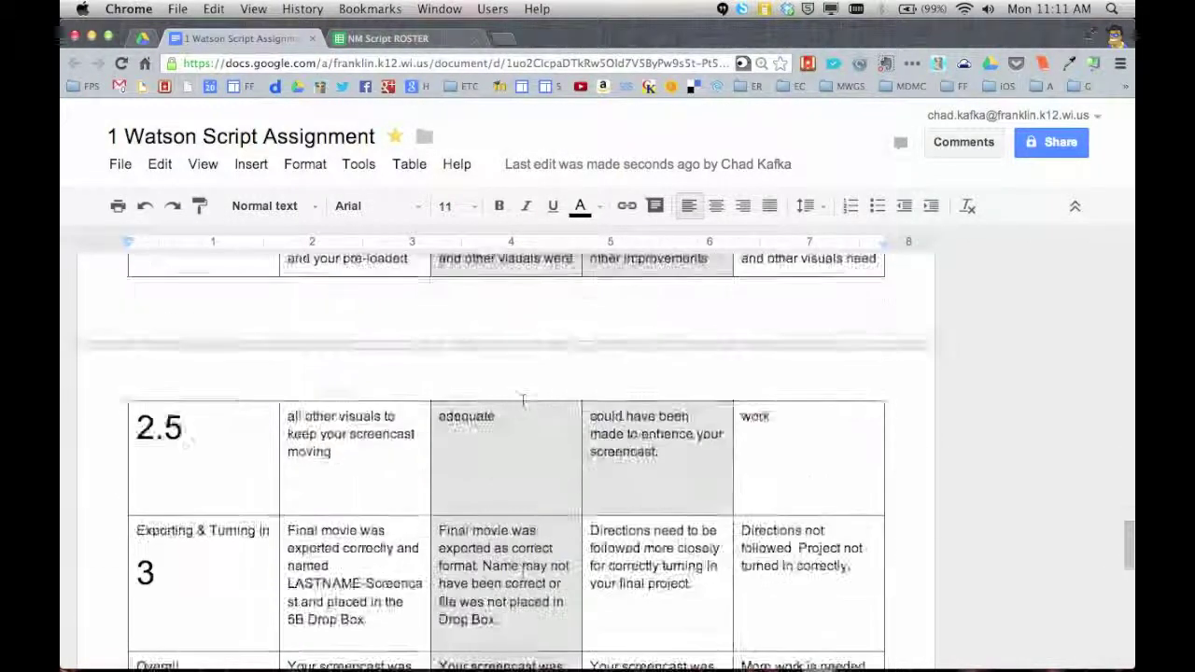
scroll(352, 517, up, 15)
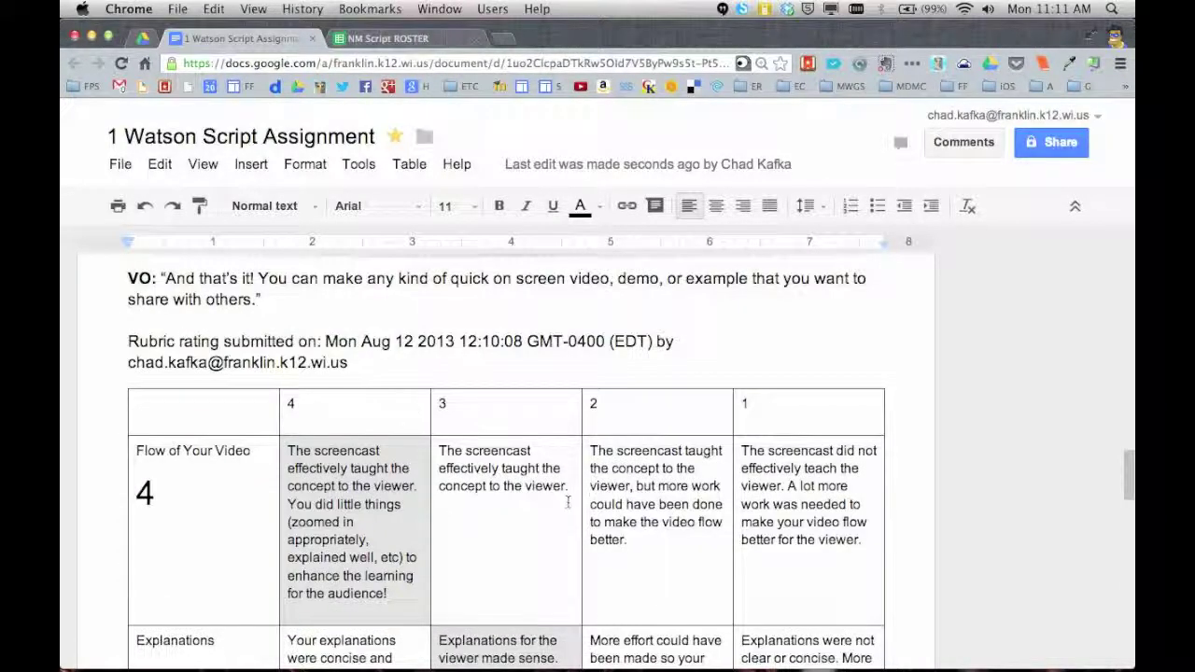
scroll(567, 502, down, 15)
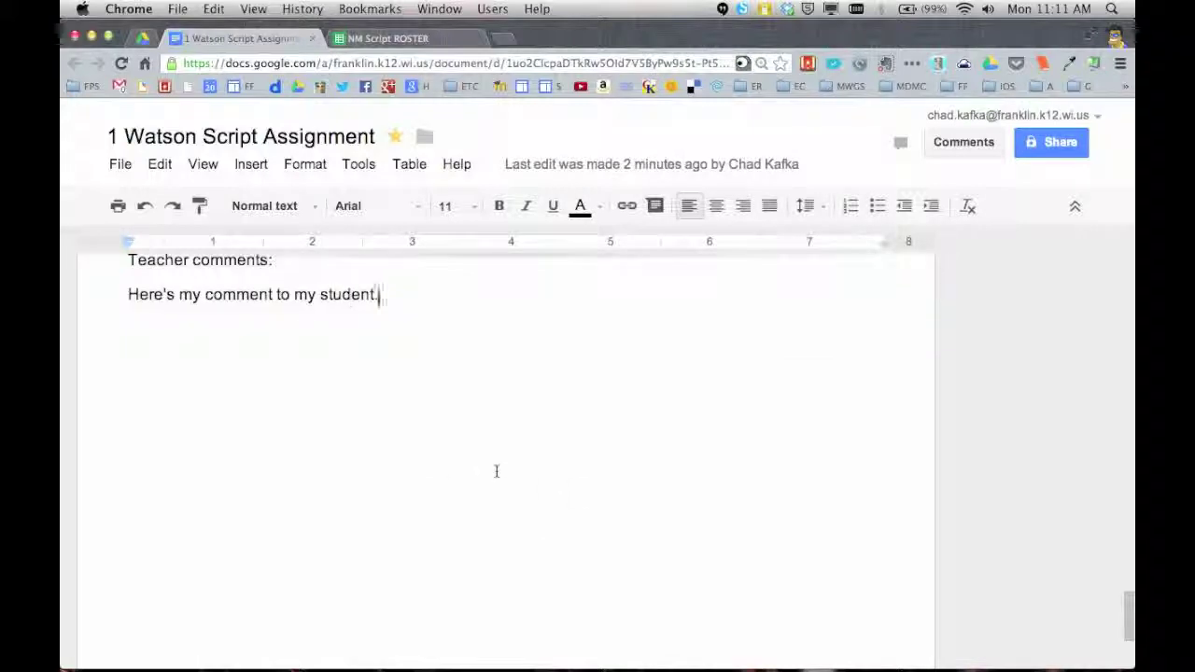
scroll(597, 497, up, 15)
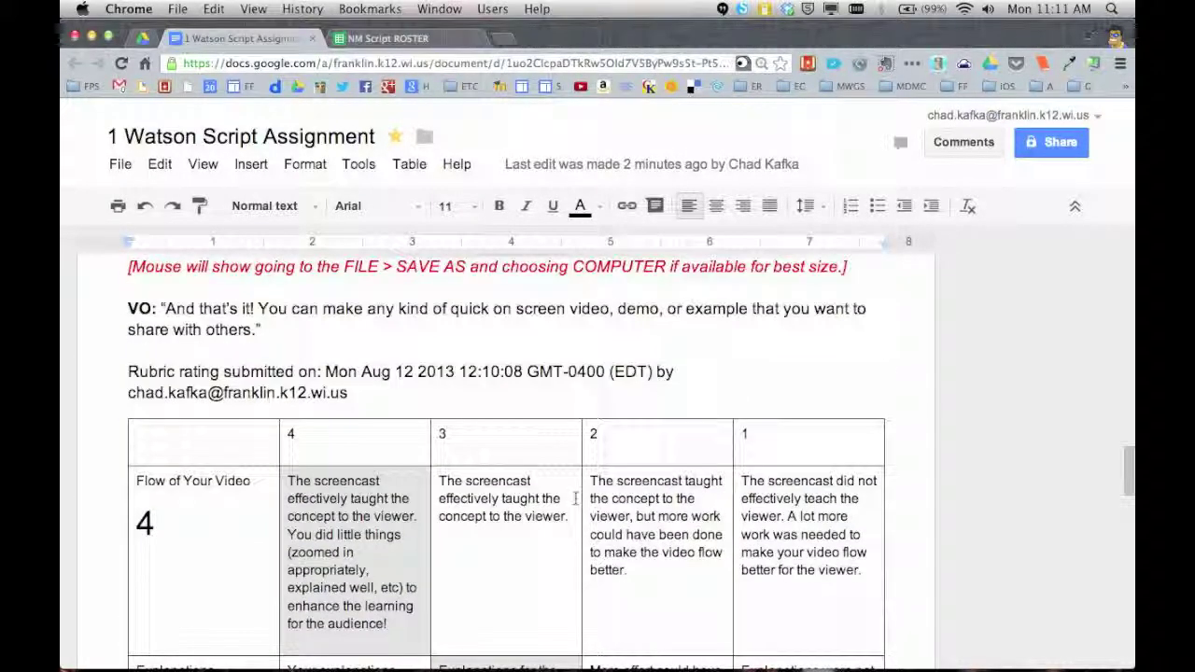
scroll(570, 501, down, 4)
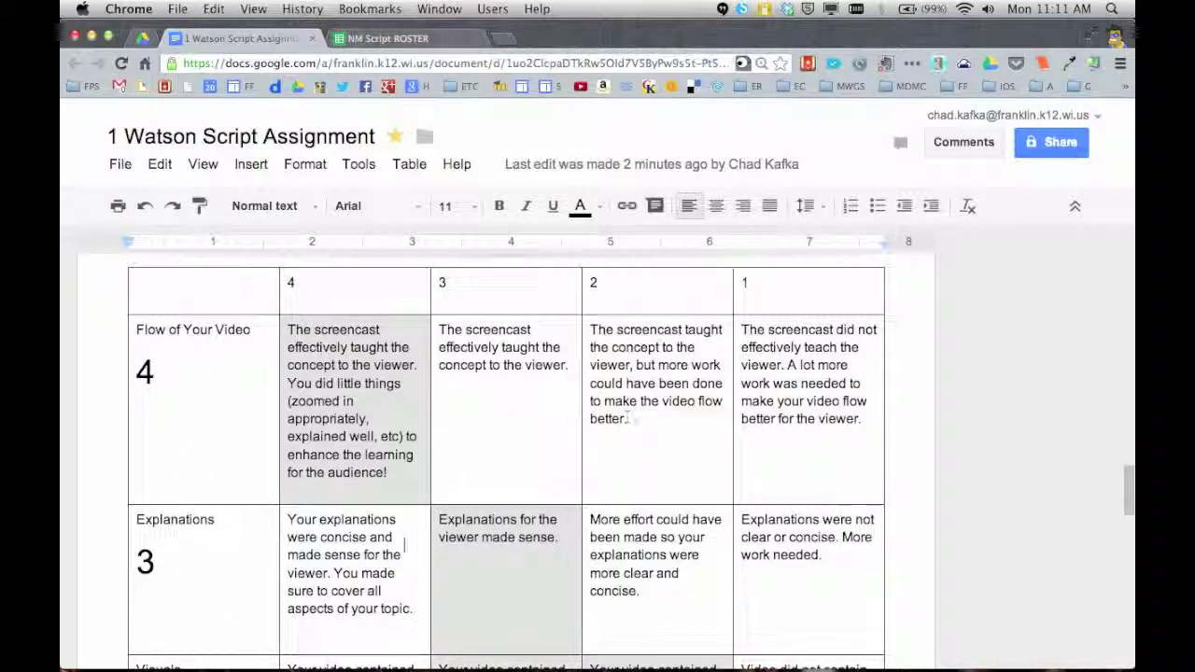
scroll(617, 591, down, 10)
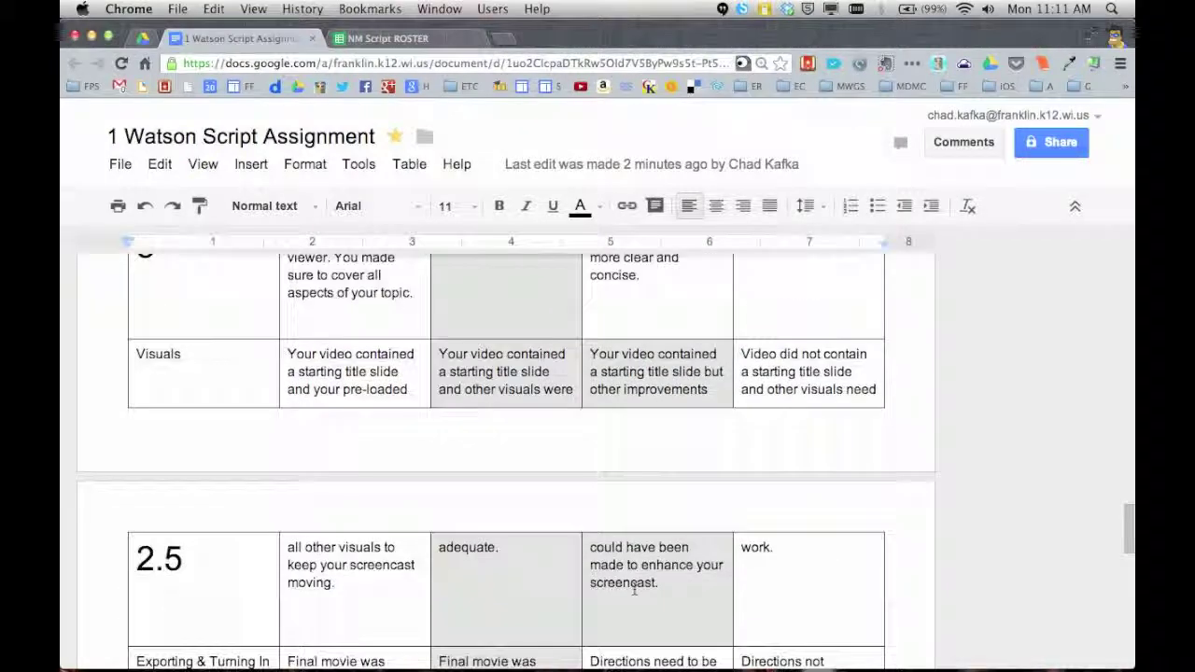
scroll(635, 588, down, 3)
scroll(635, 588, up, 6)
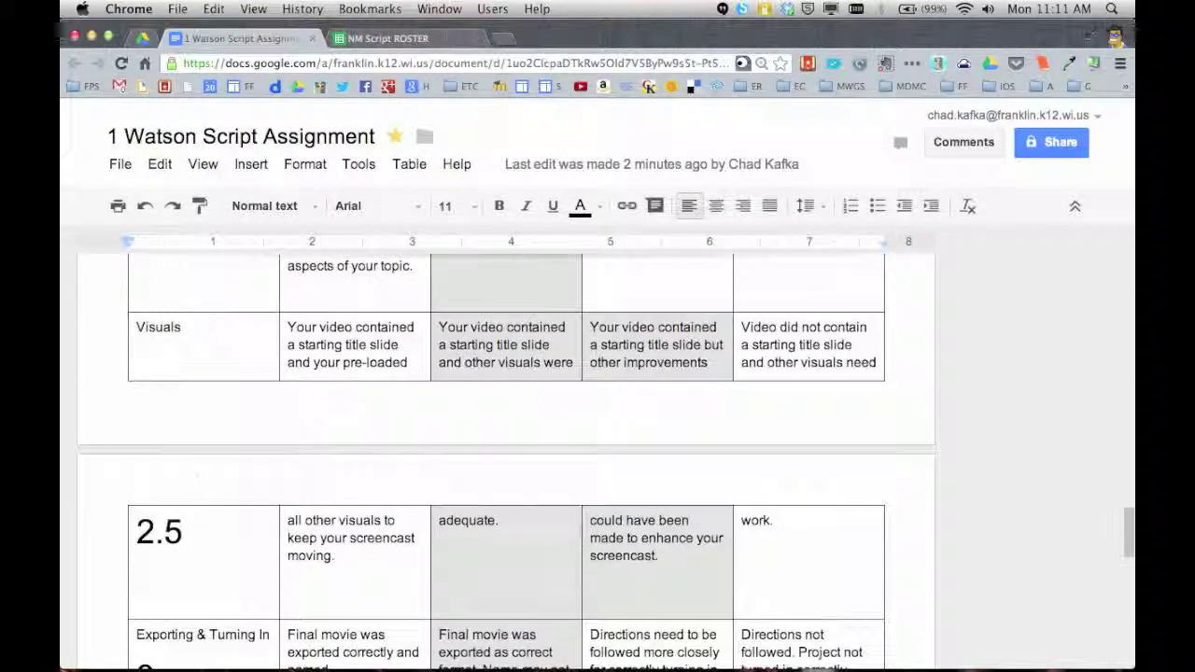
scroll(201, 369, up, 15)
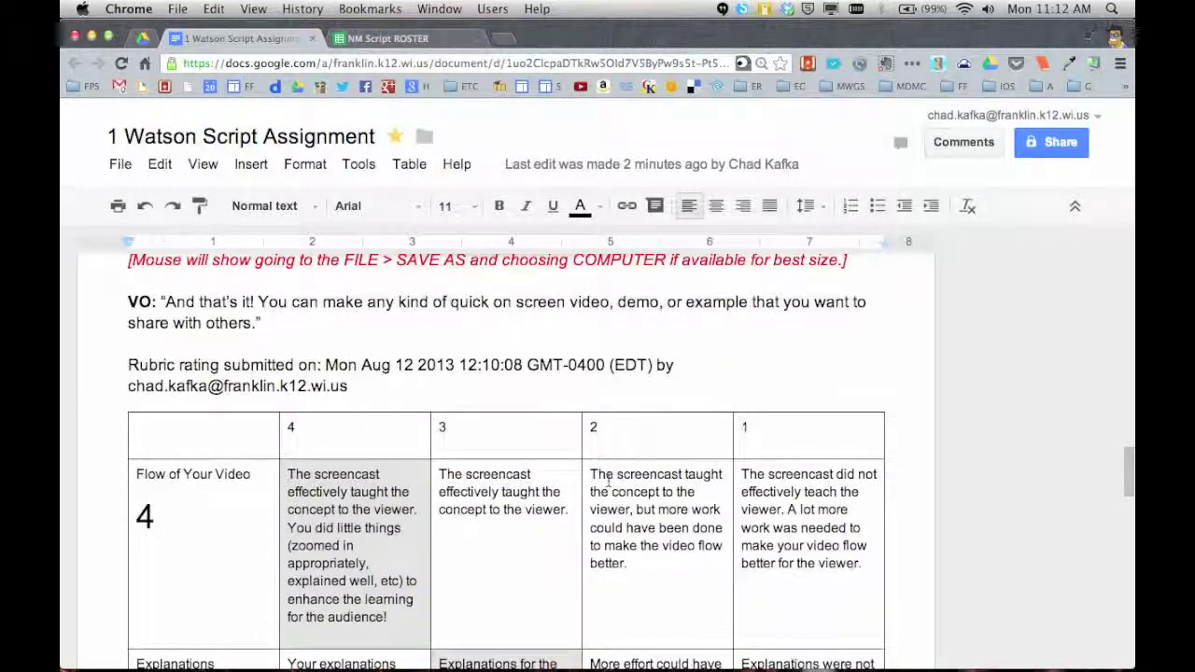
scroll(608, 479, up, 8)
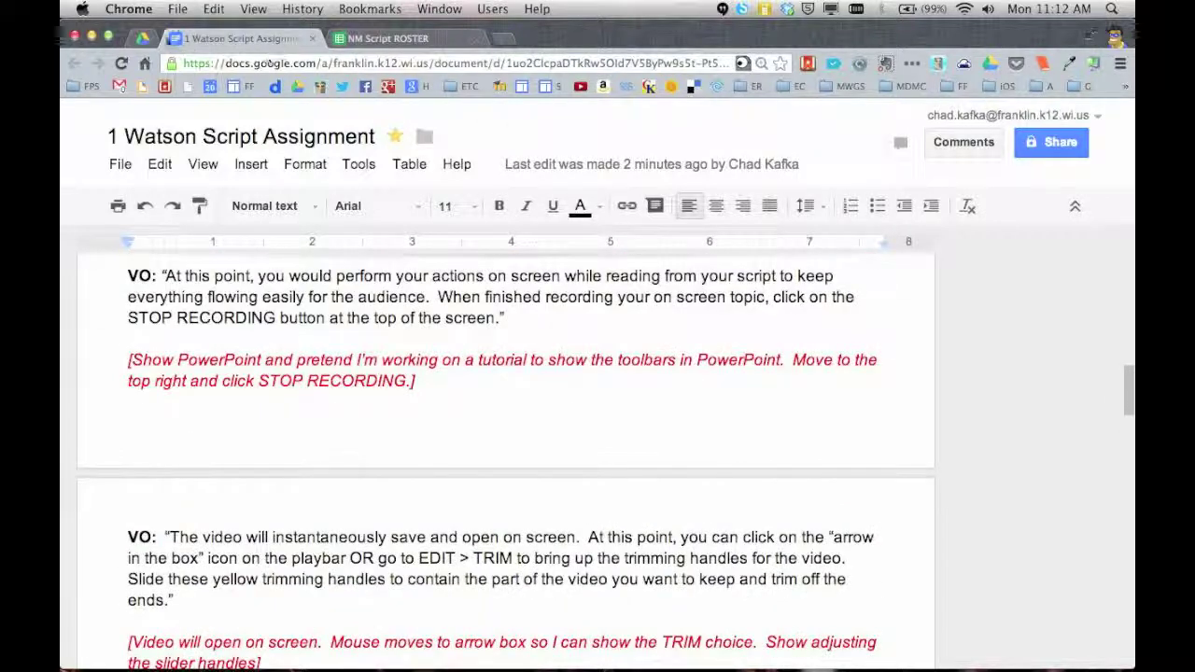
- Open the Civil War Presentation MASTER document from Google Drive and examine its title, the rubric note beneath it and the blank space below
click(143, 39)
scroll(688, 376, down, 2)
scroll(689, 377, up, 2)
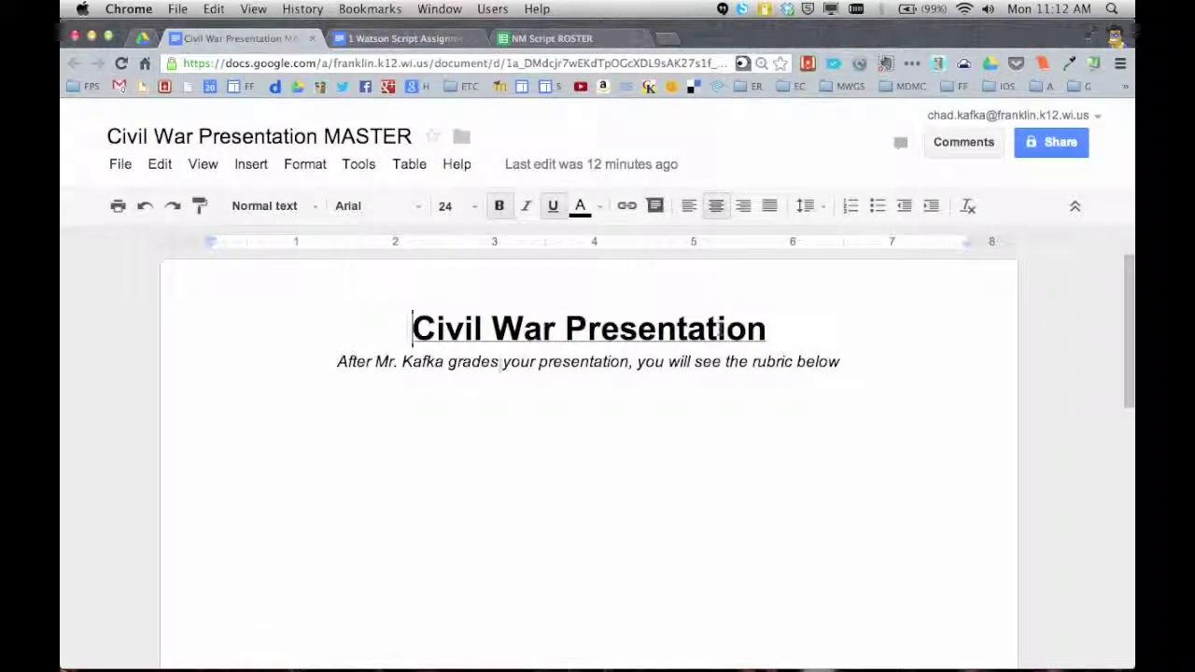
click(364, 362)
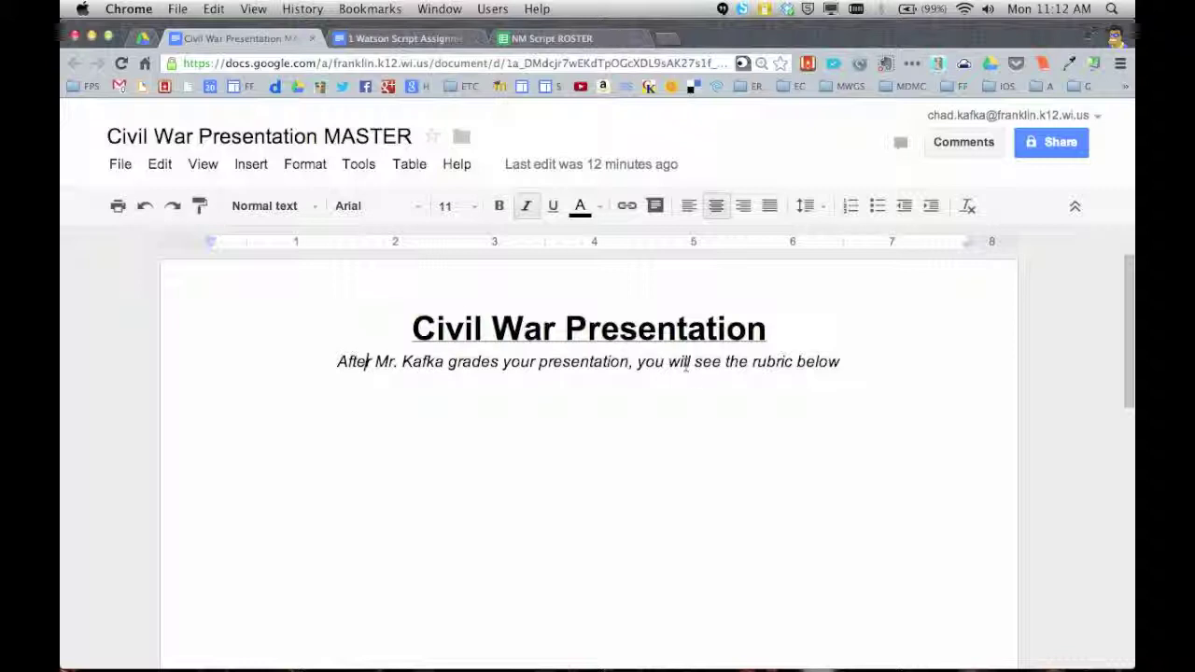
click(734, 480)
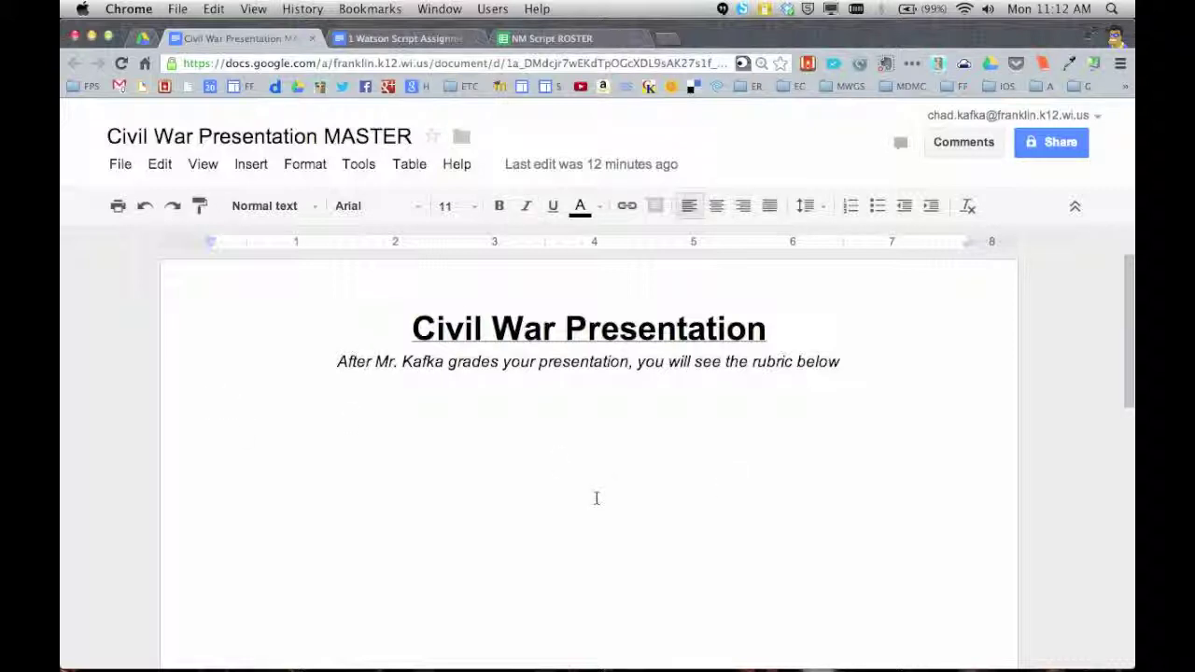